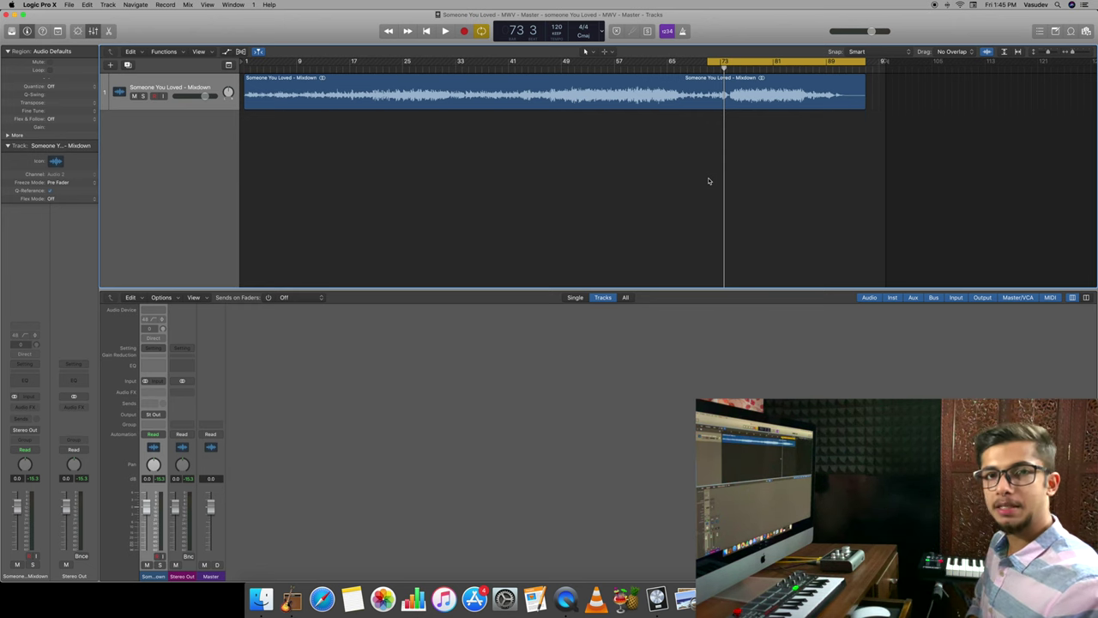
# - Play the cycled section of the mixdown from bar 73 to hear how it sounds without processing
pyautogui.scroll(2, 708, 181)
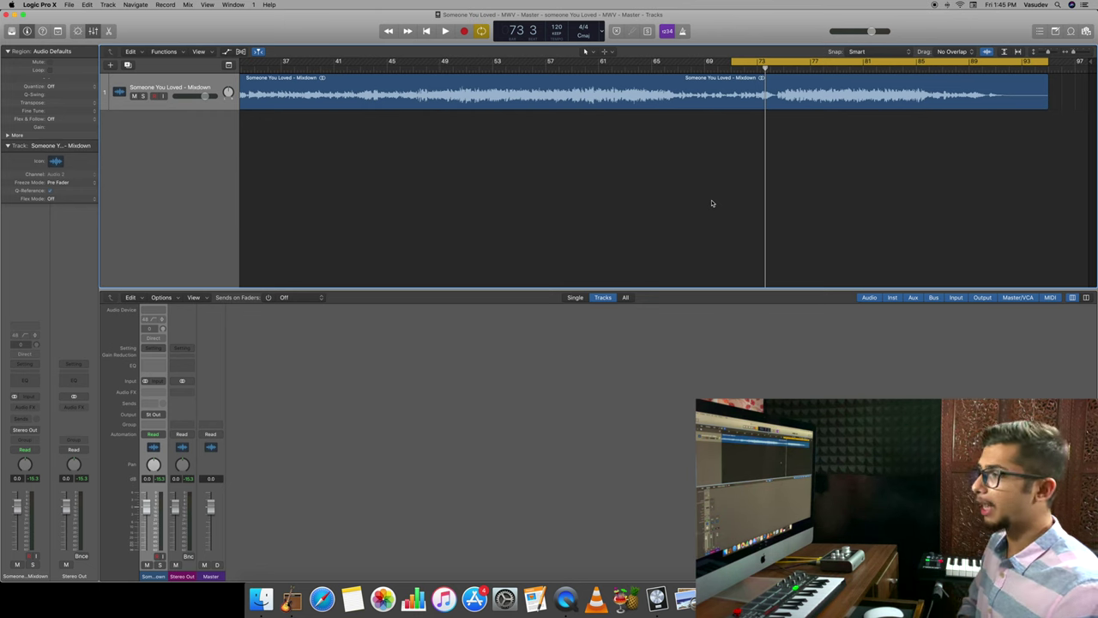
pyautogui.press('space')
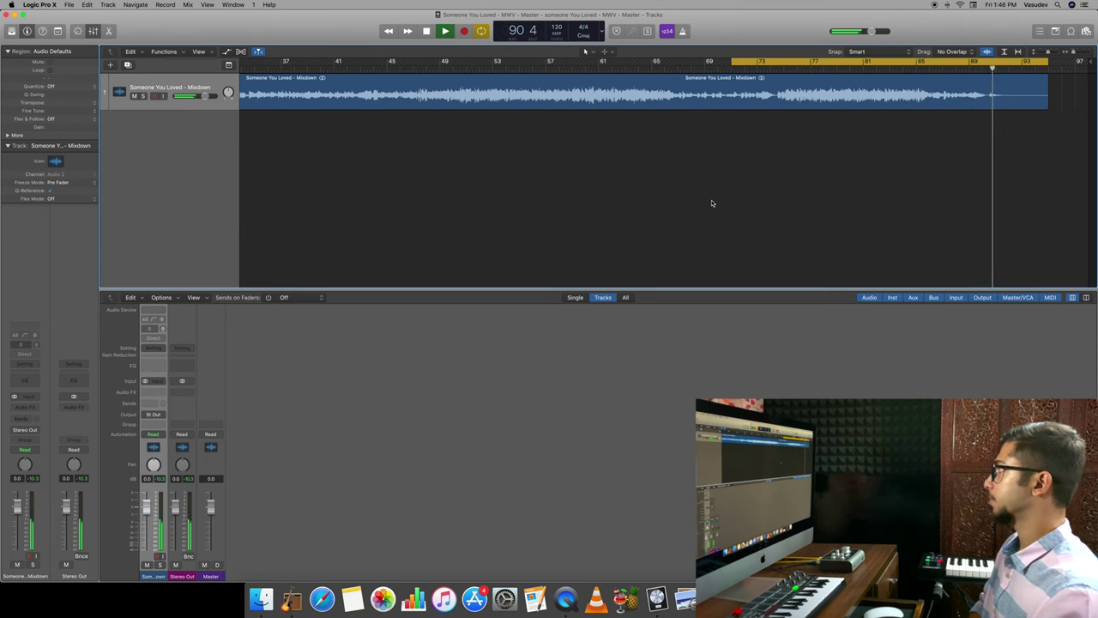
pyautogui.press('space')
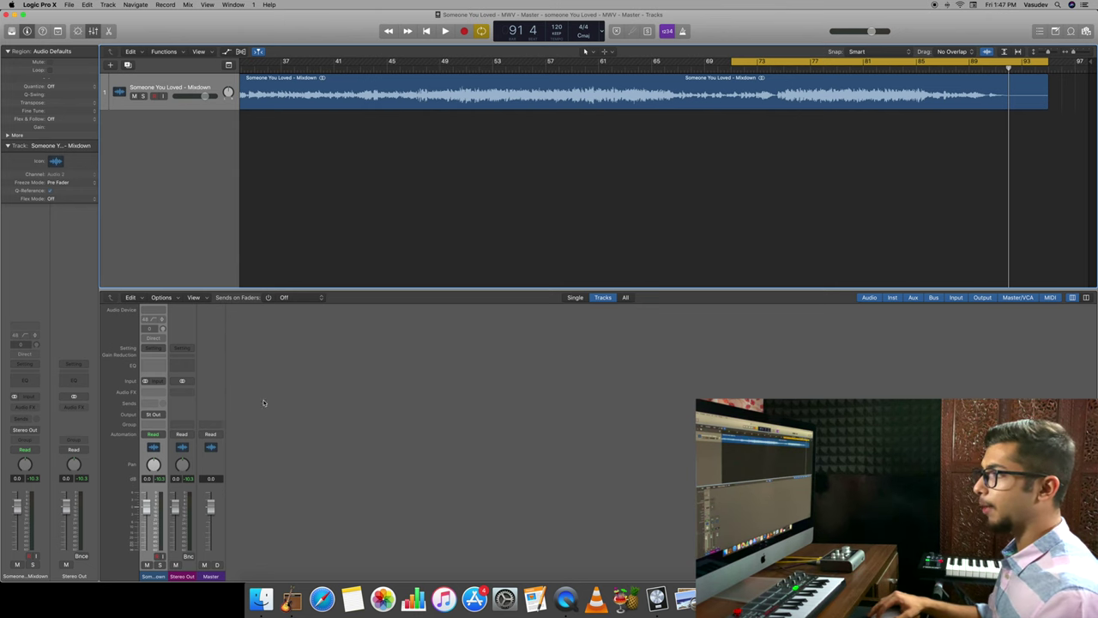
# - Insert a stereo Channel EQ on the Stereo Out channel and move its window clear of the audio track
pyautogui.click(181, 449)
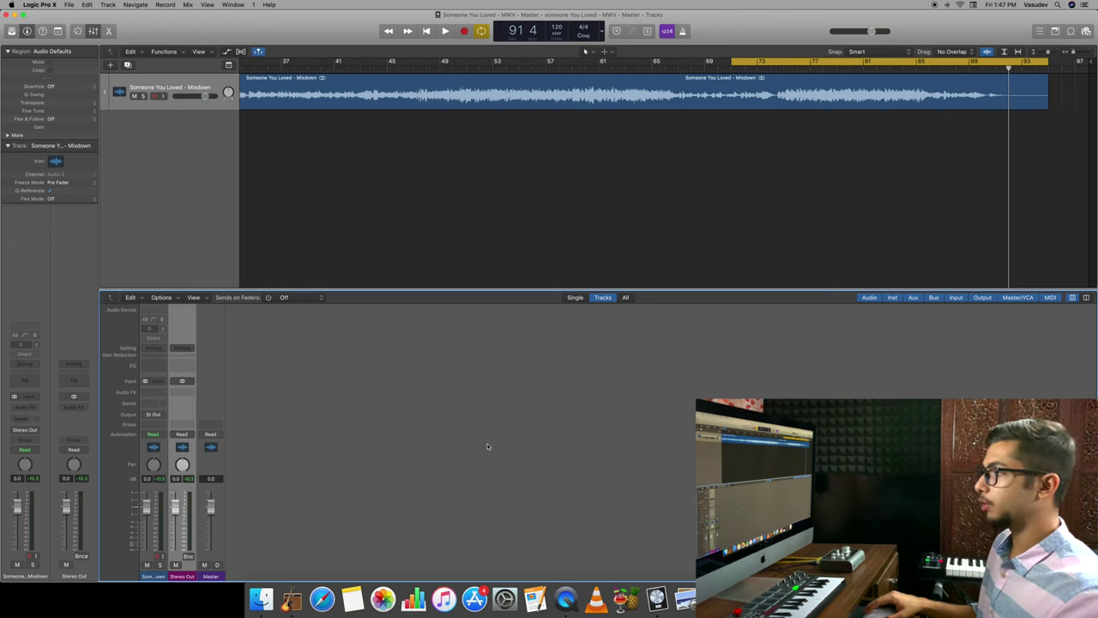
pyautogui.click(196, 394)
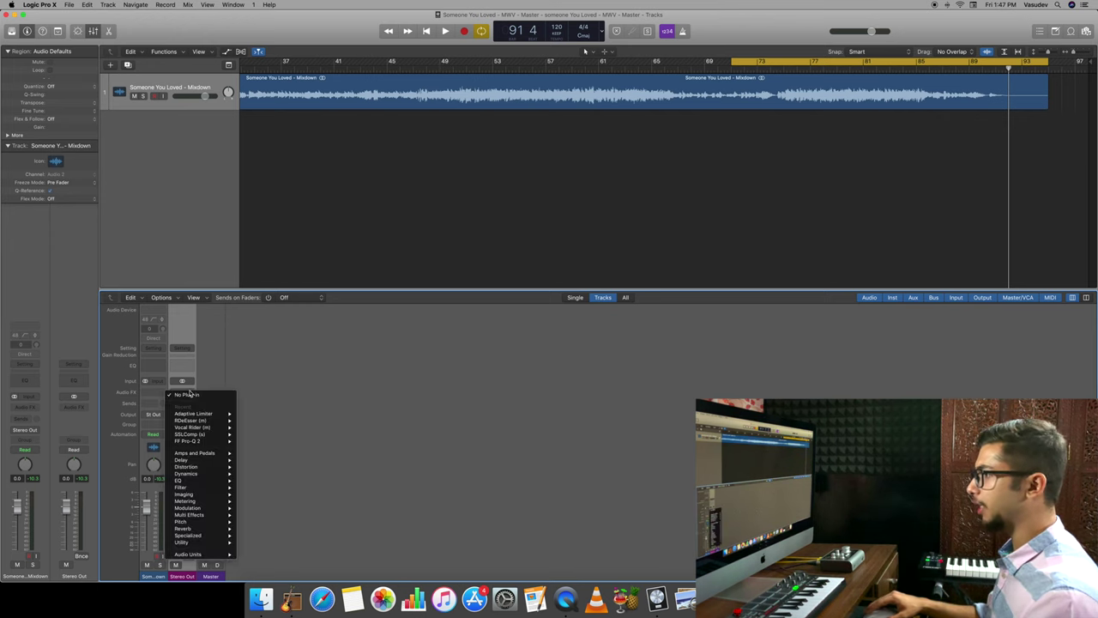
pyautogui.moveTo(201, 482)
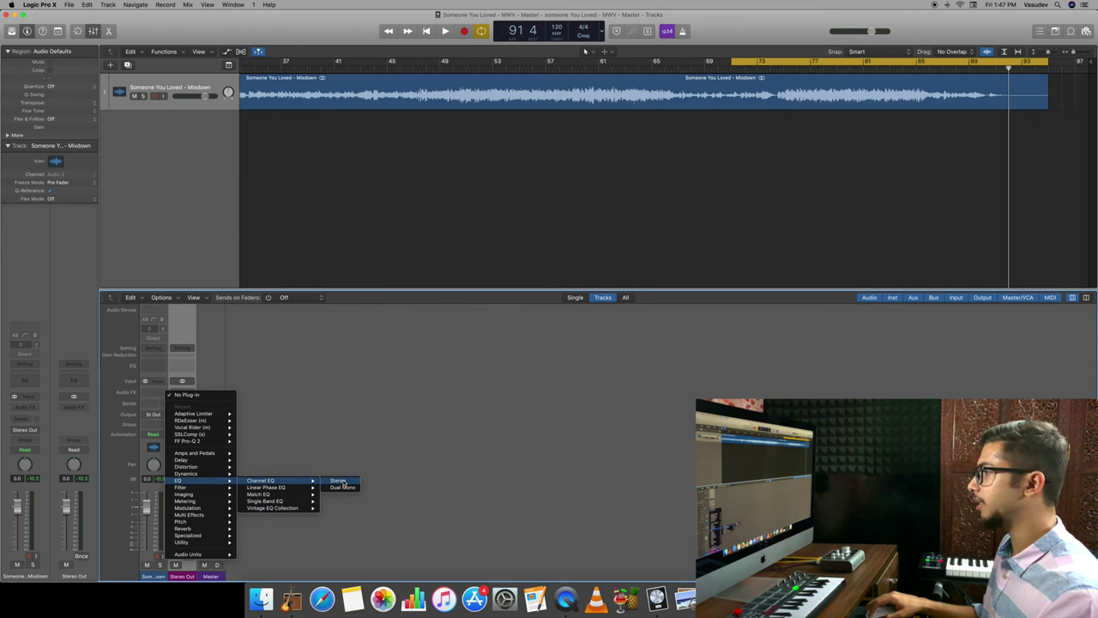
pyautogui.click(339, 481)
pyautogui.moveTo(256, 46); pyautogui.dragTo(370, 156)
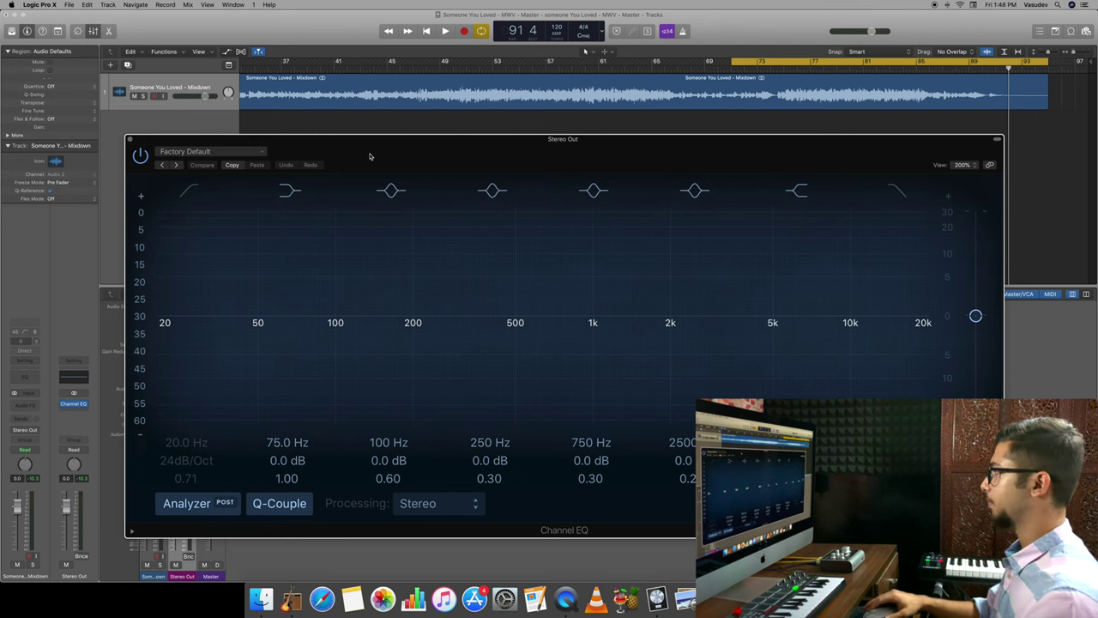
# - During playback, enable the Channel EQ's low-cut filter with a 36 dB/Oct slope at about 34.5 Hz
pyautogui.press('space')
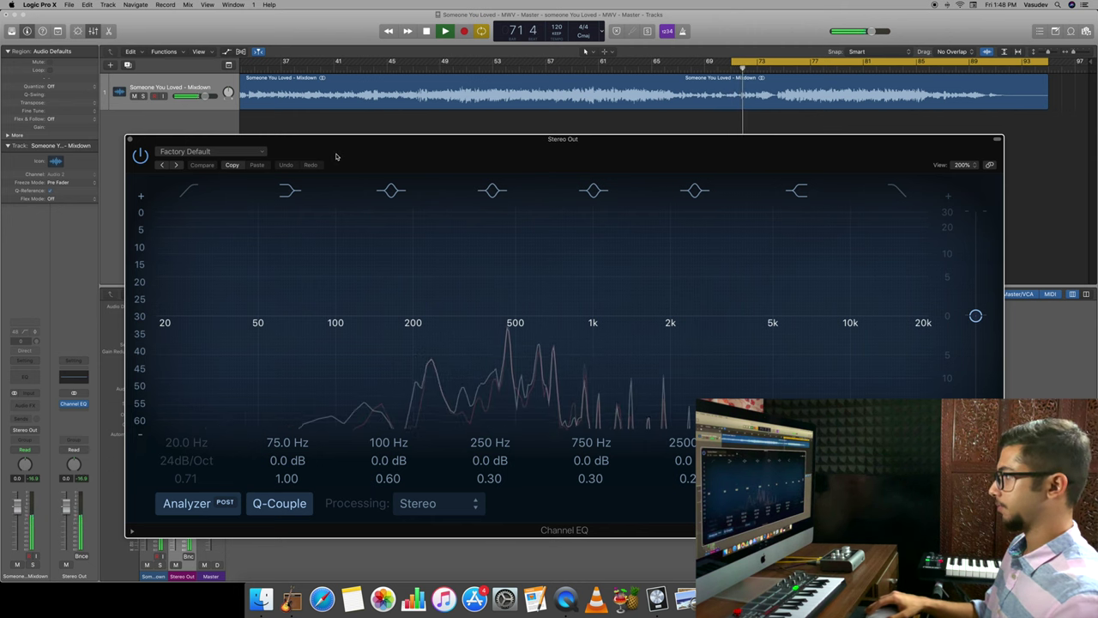
pyautogui.click(189, 190)
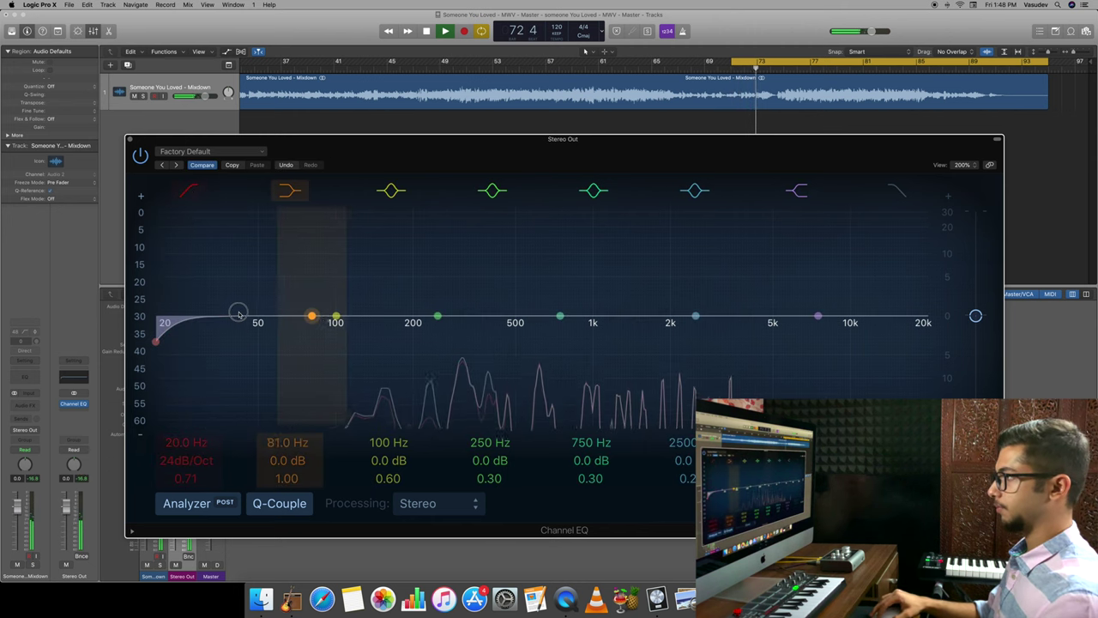
pyautogui.click(206, 339)
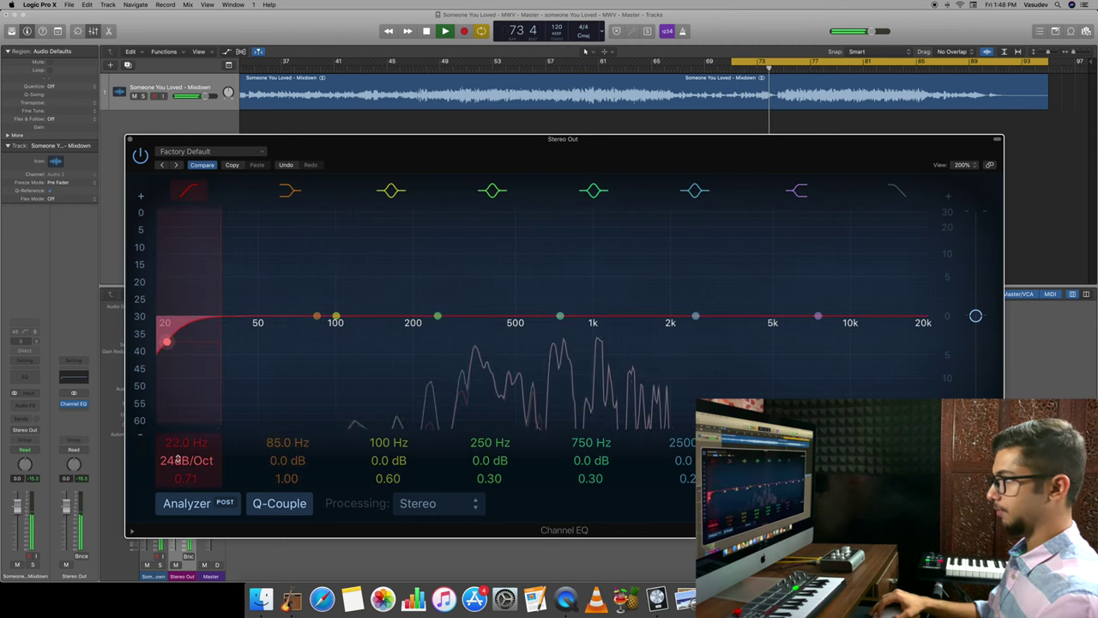
pyautogui.moveTo(188, 410)
pyautogui.mouseDown()
pyautogui.moveTo(196, 372)
pyautogui.moveTo(181, 368)
pyautogui.moveTo(243, 368)
pyautogui.moveTo(230, 372)
pyautogui.mouseUp()
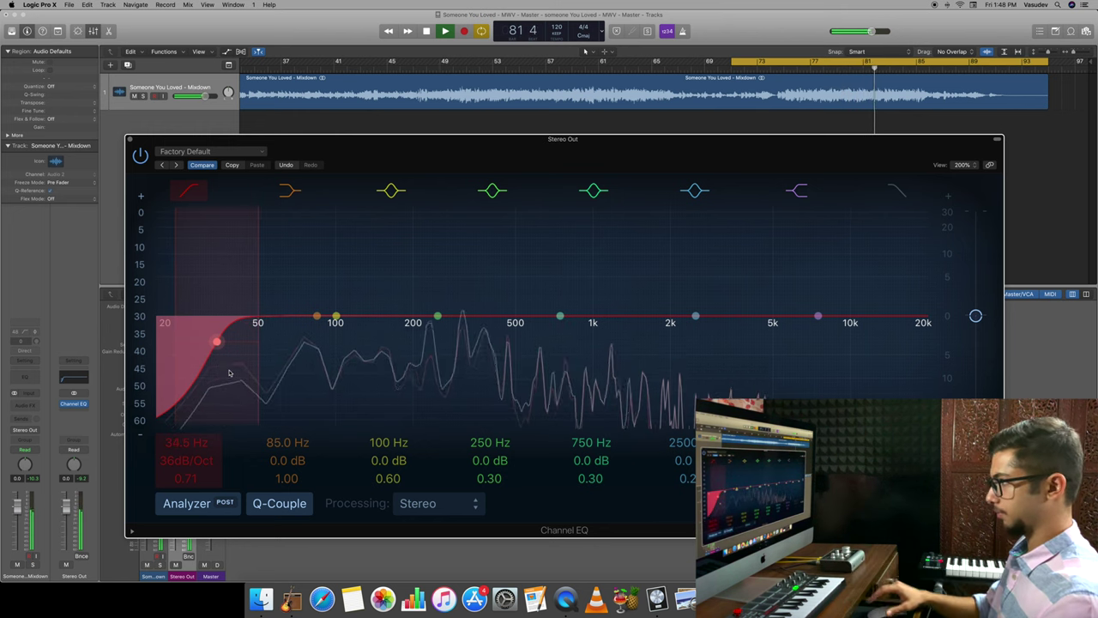
# - Enable the high-cut filter with its cutoff near 20 kHz, fine-tune the low cut to 35 Hz, and stop playback
pyautogui.click(897, 189)
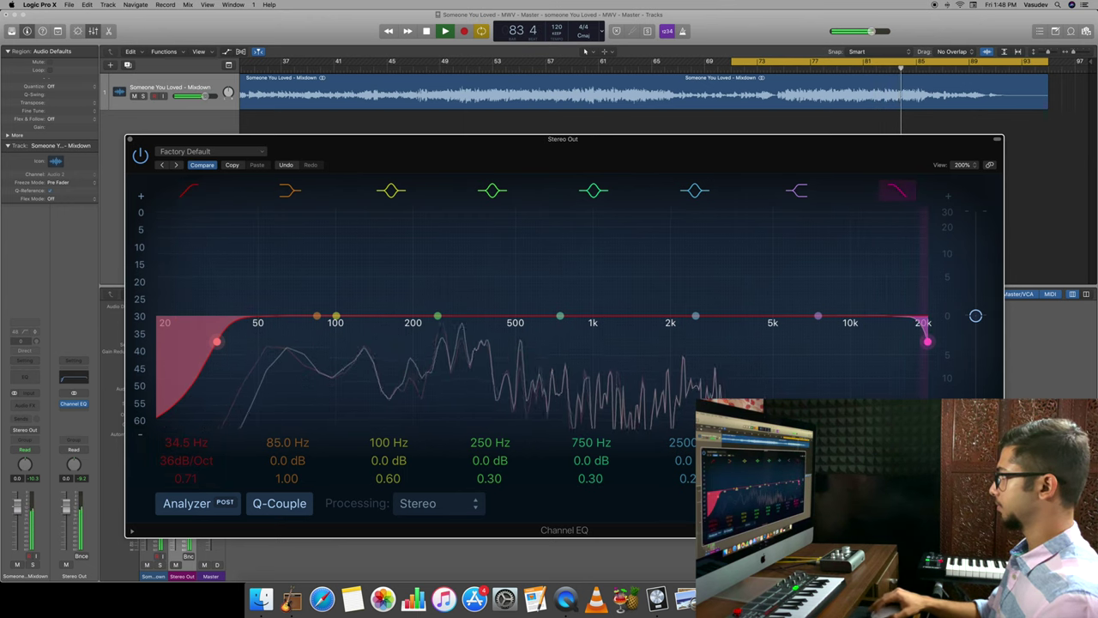
pyautogui.moveTo(927, 342); pyautogui.dragTo(895, 344)
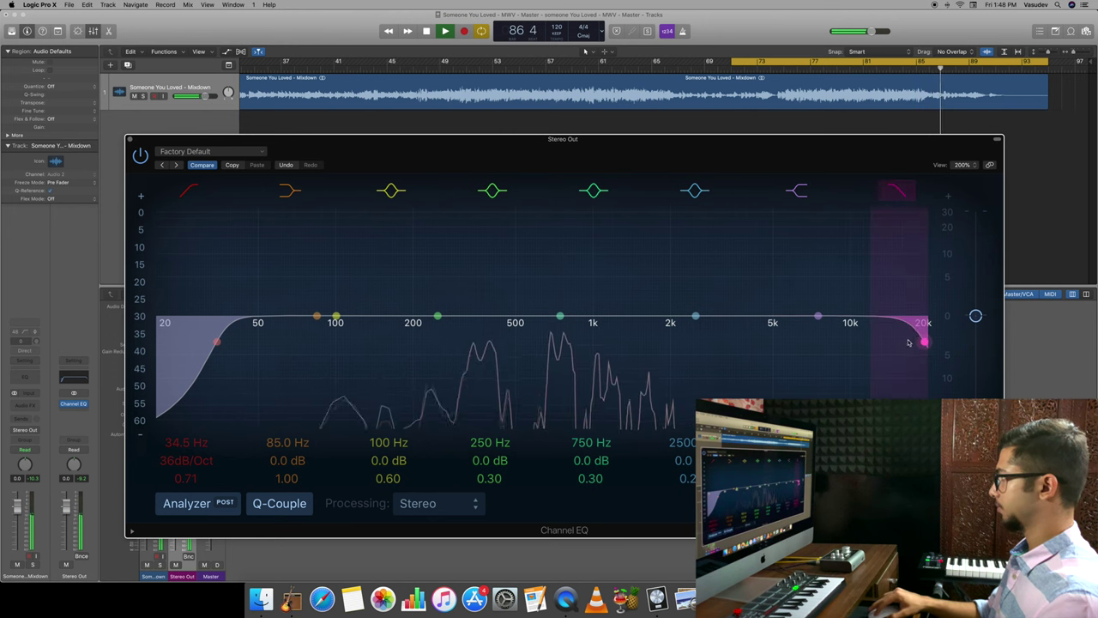
pyautogui.moveTo(910, 342); pyautogui.dragTo(914, 341)
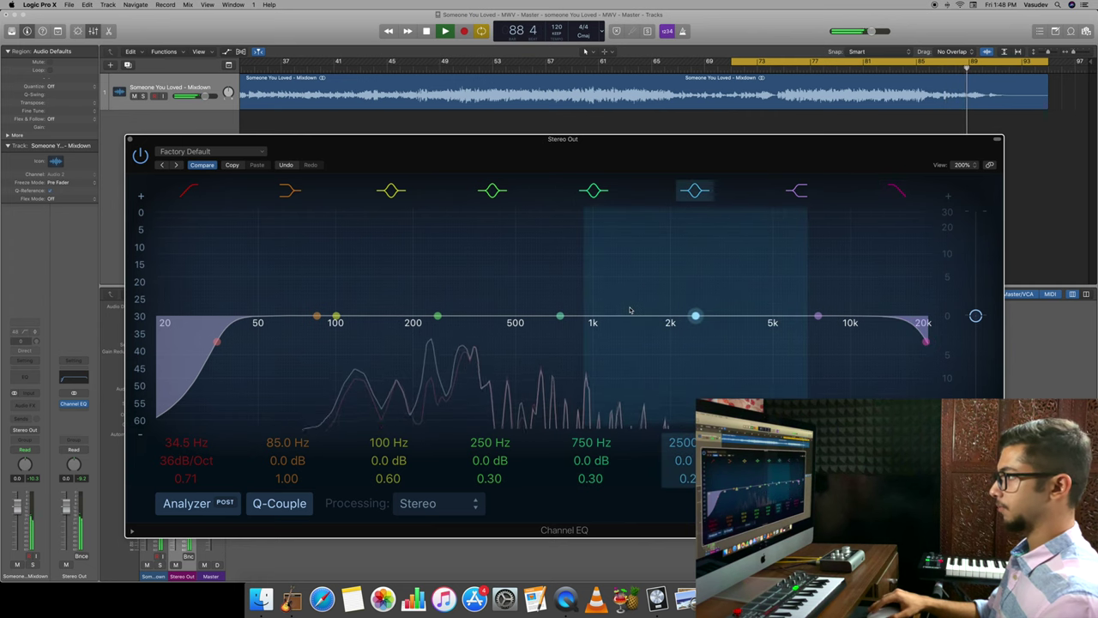
pyautogui.click(218, 341)
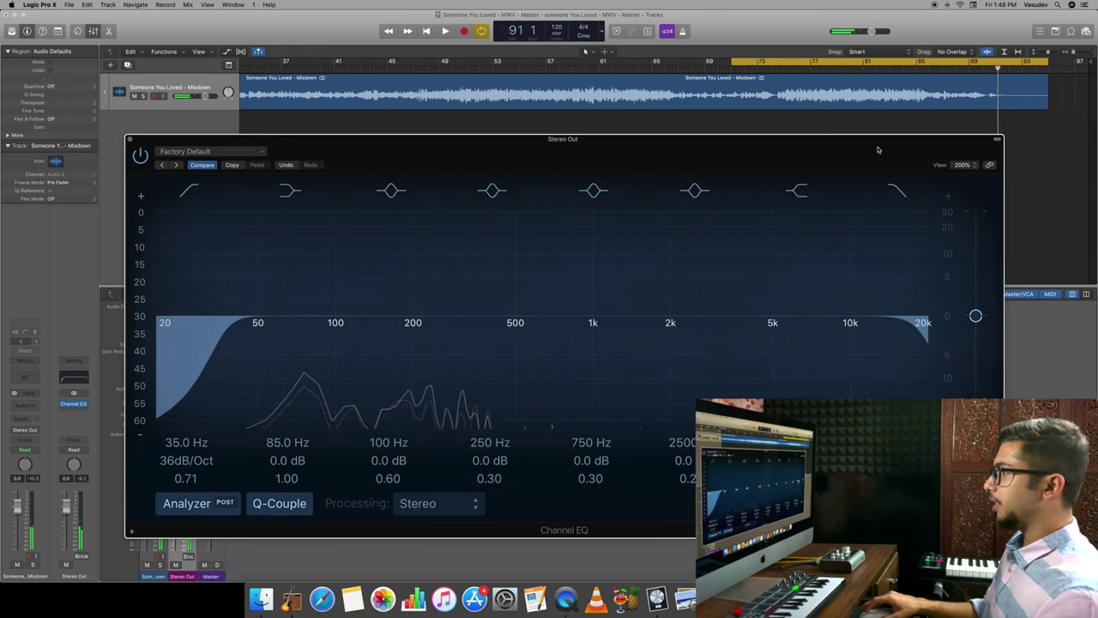
pyautogui.press('space')
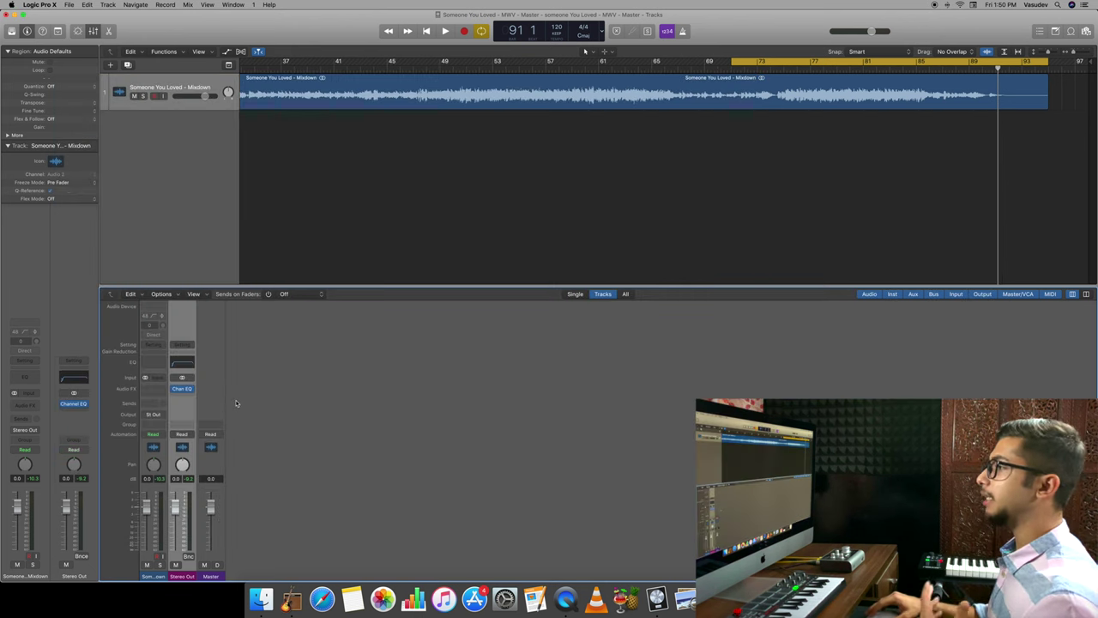
# - Insert a stereo Multipressor after the Channel EQ on Stereo Out and move its window to the middle of the workspace
pyautogui.click(190, 397)
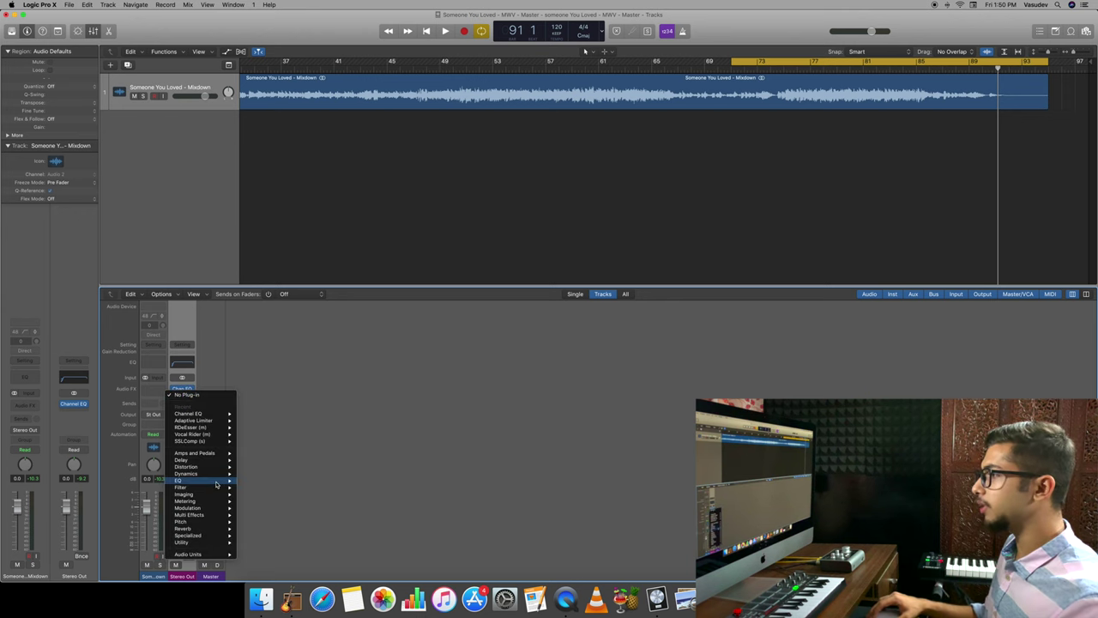
pyautogui.moveTo(206, 473)
pyautogui.moveTo(275, 515)
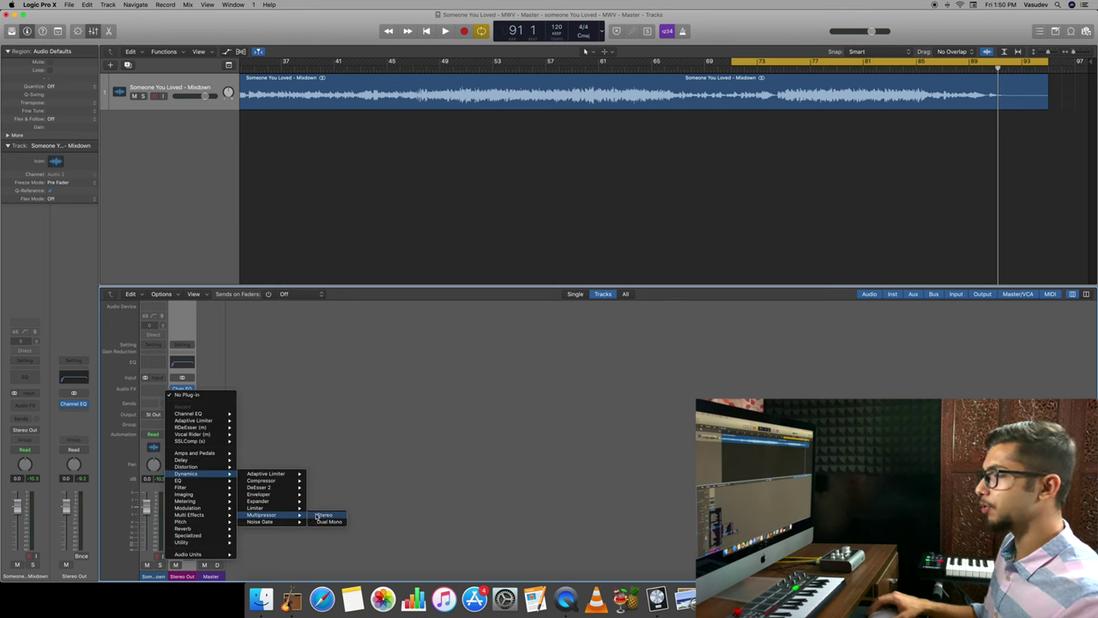
pyautogui.click(321, 515)
pyautogui.moveTo(278, 31); pyautogui.dragTo(481, 103)
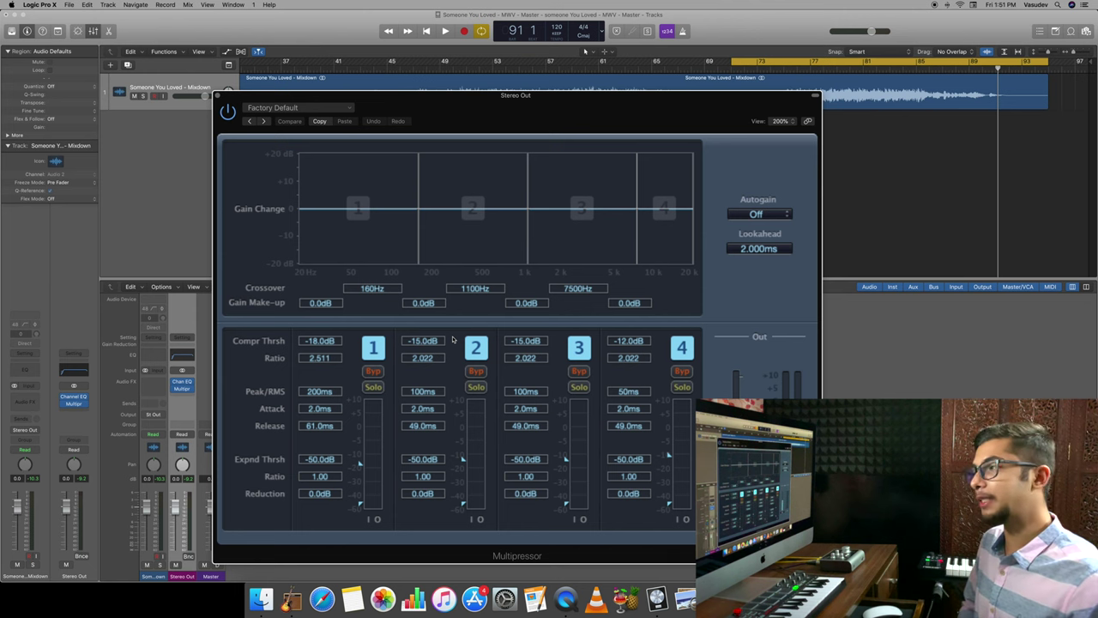
# - Solo band 1 of the Multipressor during playback and set its compression threshold to -30.5 dB and gain make-up to 2.5 dB
pyautogui.click(374, 387)
pyautogui.press('space')
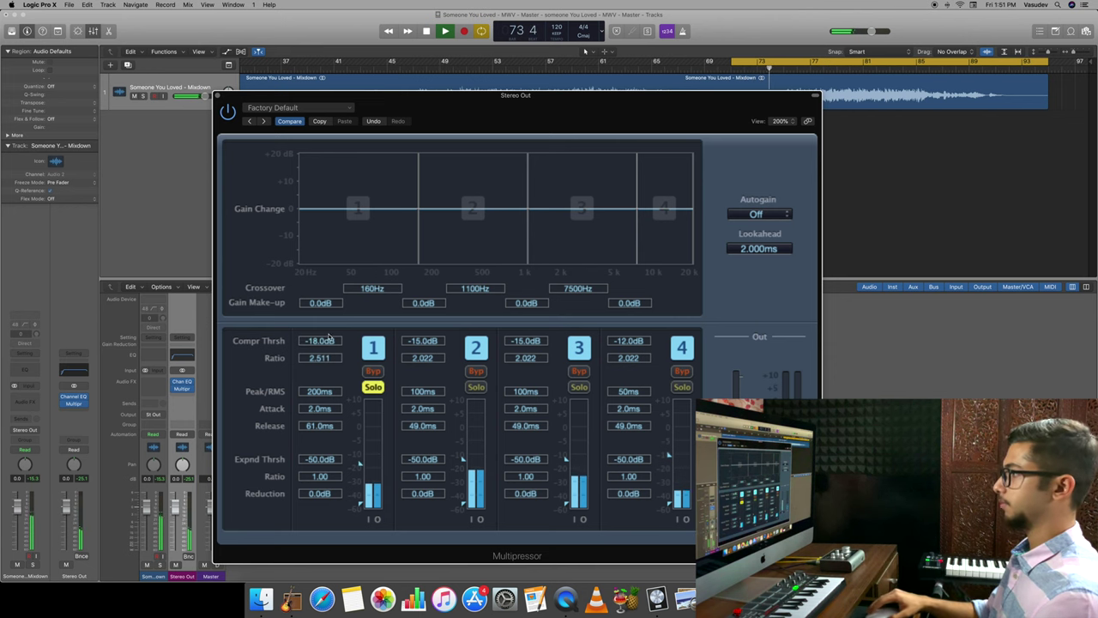
pyautogui.moveTo(326, 337)
pyautogui.mouseDown()
pyautogui.moveTo(329, 307)
pyautogui.moveTo(333, 340)
pyautogui.mouseUp()
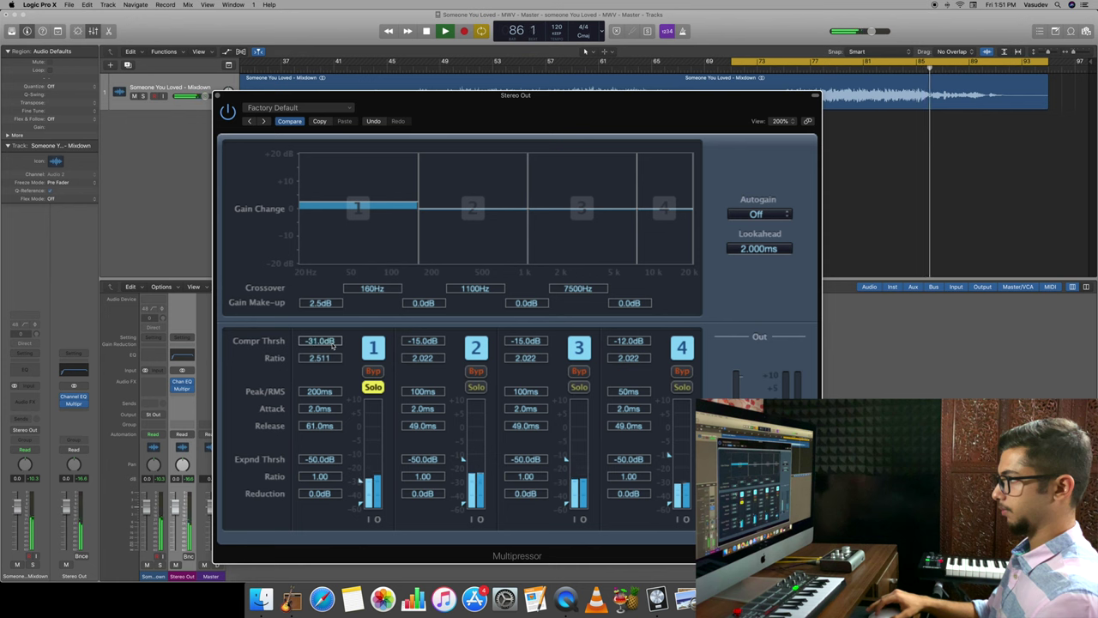
pyautogui.click(825, 84)
pyautogui.moveTo(335, 337); pyautogui.dragTo(335, 341)
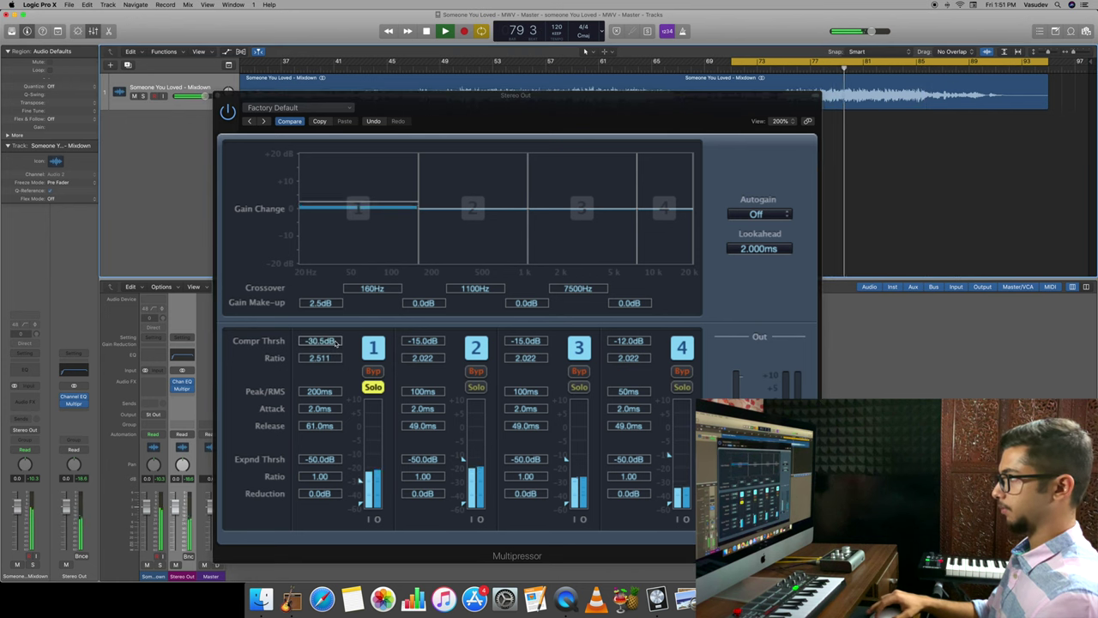
# - Solo bands 2 and 3 in turn, setting compression thresholds to -25.5 dB and -29 dB and gain make-up to 2 dB and 2.5 dB
pyautogui.click(476, 387)
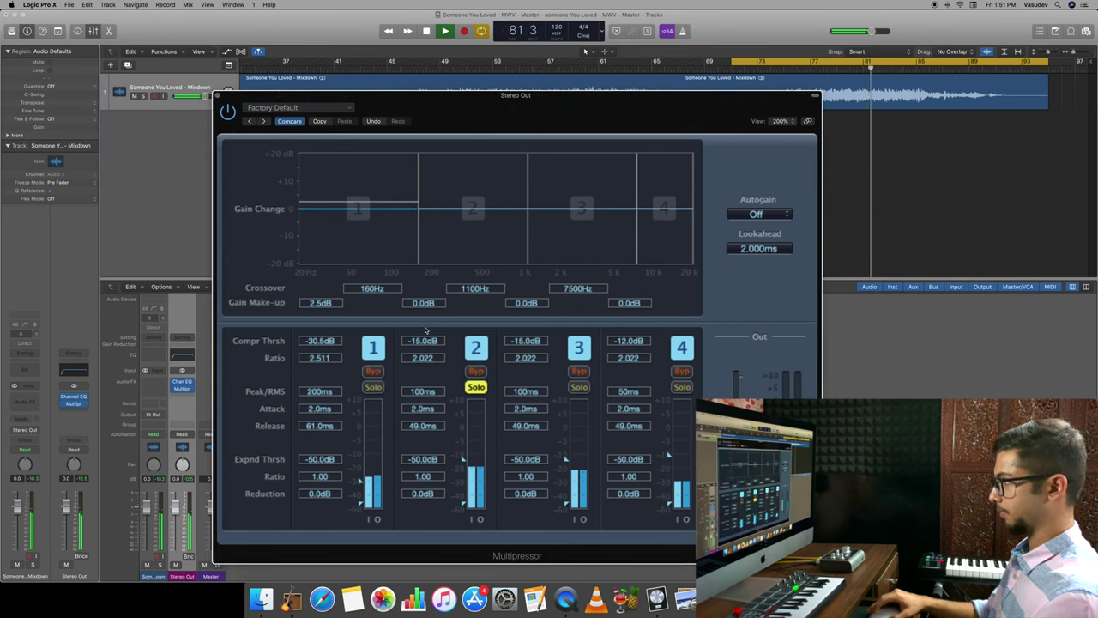
pyautogui.moveTo(422, 340); pyautogui.dragTo(429, 344)
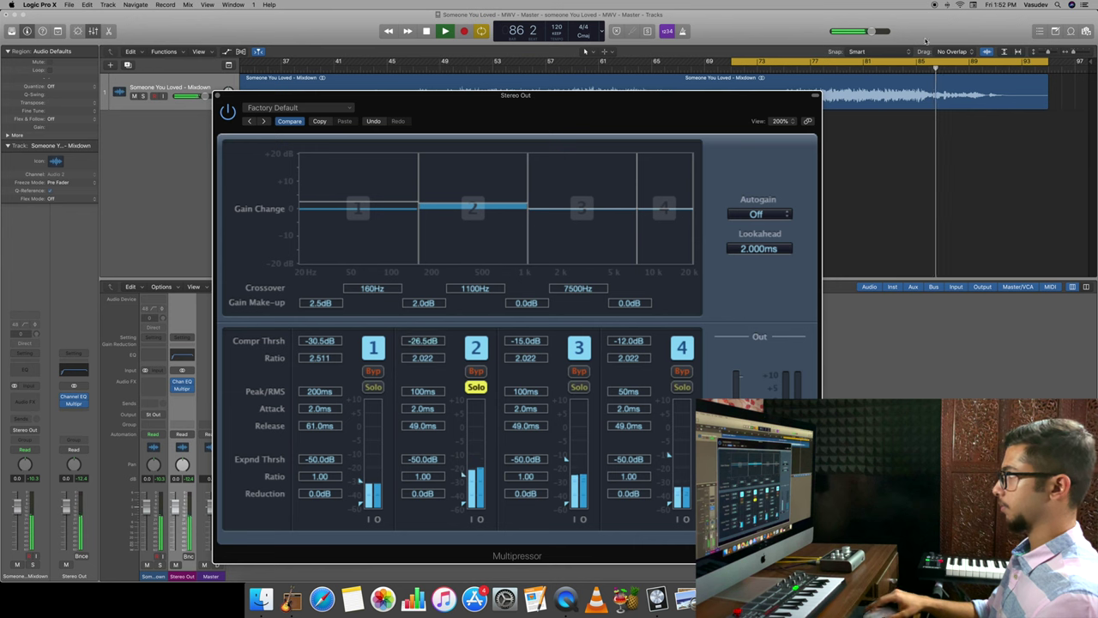
pyautogui.click(780, 70)
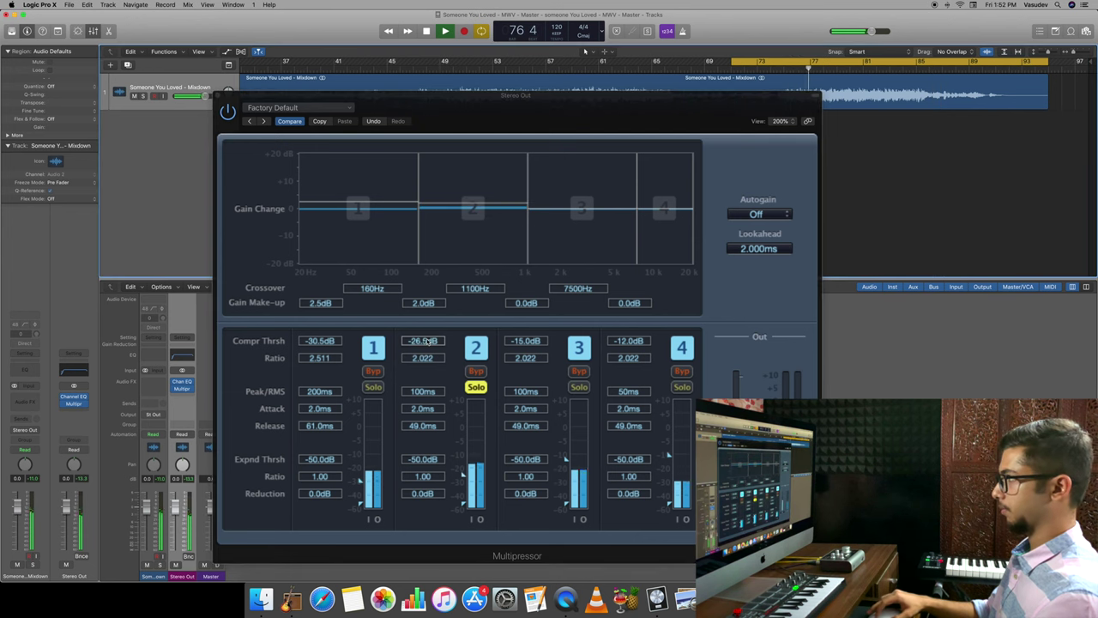
pyautogui.moveTo(426, 341); pyautogui.dragTo(426, 338)
pyautogui.click(580, 387)
pyautogui.moveTo(530, 340); pyautogui.dragTo(532, 337)
# - Solo band 4, set its compression threshold to -35 dB and gain make-up to 1.5 dB, and turn its solo off
pyautogui.click(682, 386)
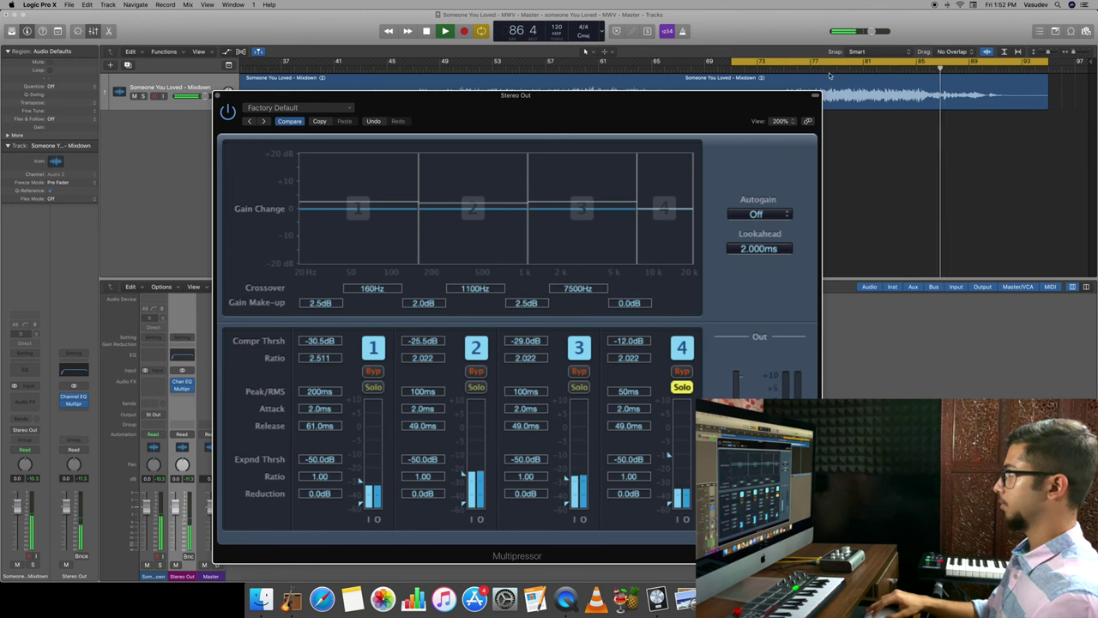
pyautogui.click(803, 69)
pyautogui.click(629, 341)
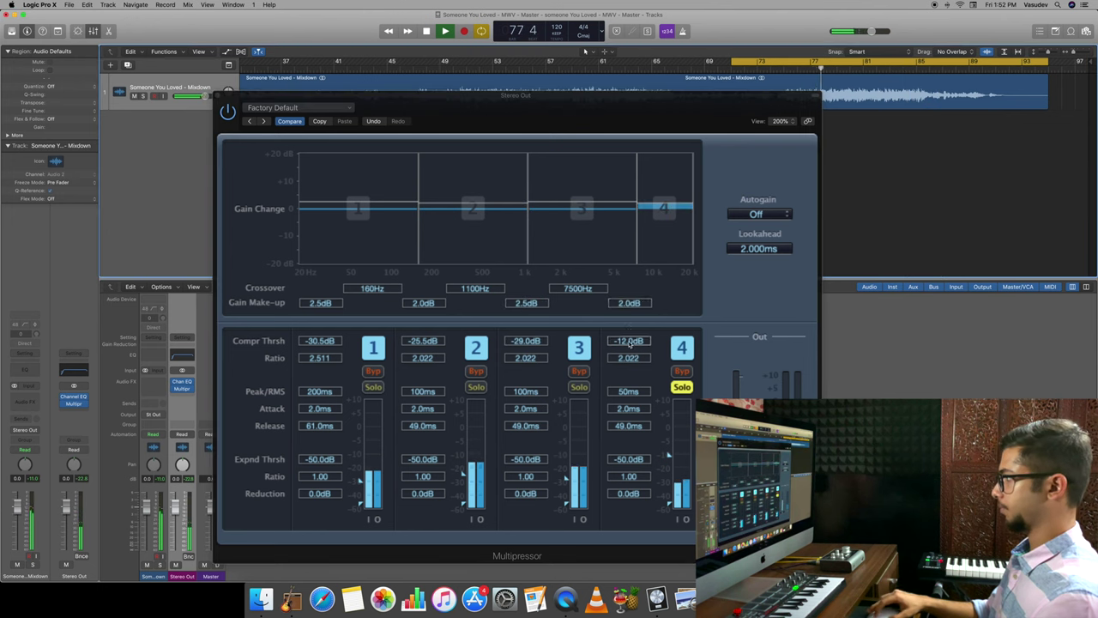
pyautogui.moveTo(629, 340); pyautogui.dragTo(629, 345)
pyautogui.moveTo(631, 305); pyautogui.dragTo(633, 304)
pyautogui.moveTo(636, 344); pyautogui.dragTo(636, 338)
pyautogui.click(682, 387)
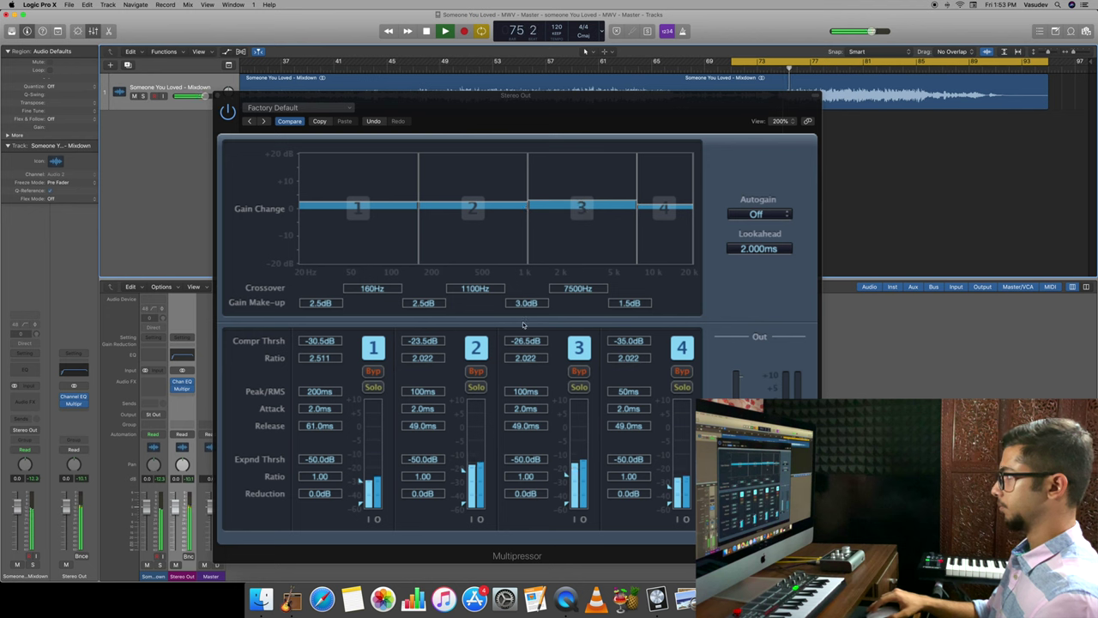
# - With all bands playing, refine the thresholds of bands 2, 3 and 4 to -24, -28.5 and -37 dB and compare against bypass
pyautogui.moveTo(628, 340); pyautogui.dragTo(632, 341)
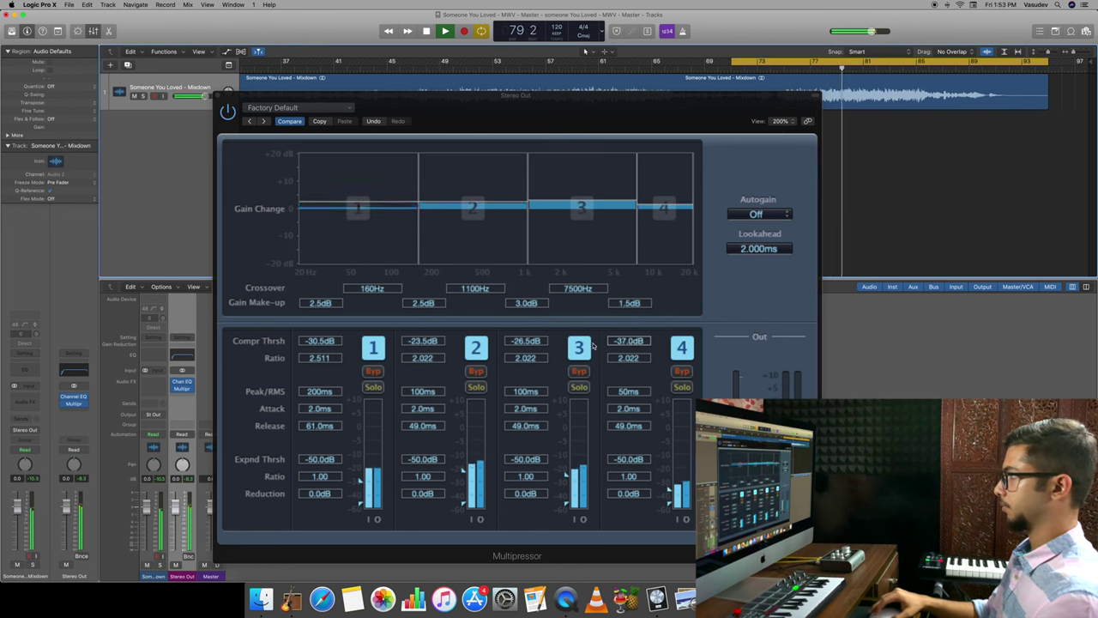
pyautogui.moveTo(332, 350); pyautogui.dragTo(331, 351)
pyautogui.moveTo(422, 340); pyautogui.dragTo(532, 340)
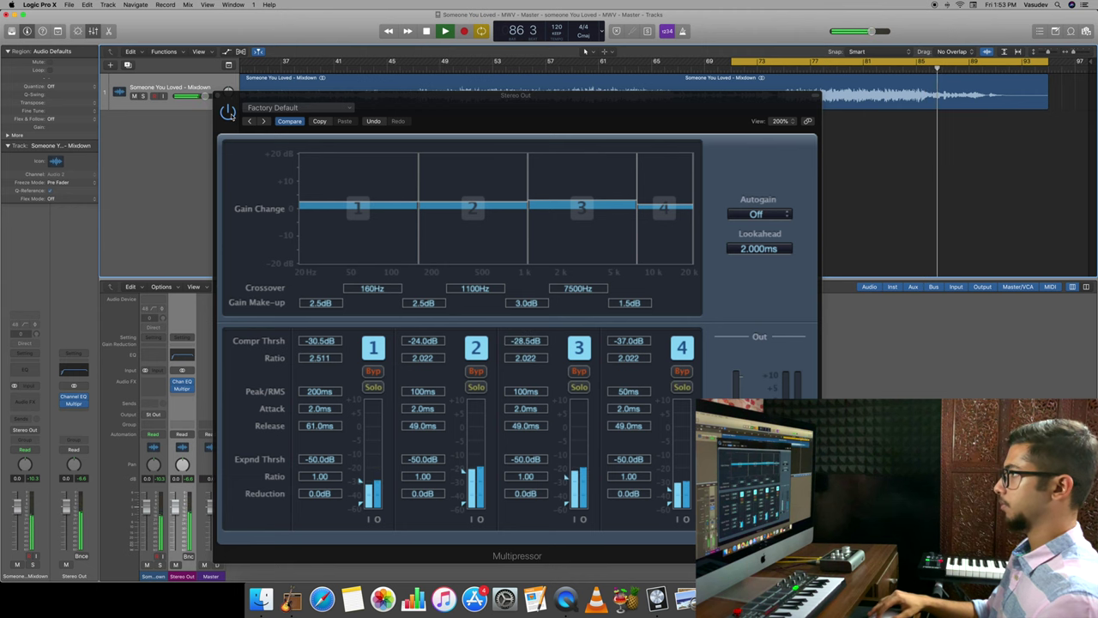
pyautogui.click(228, 111)
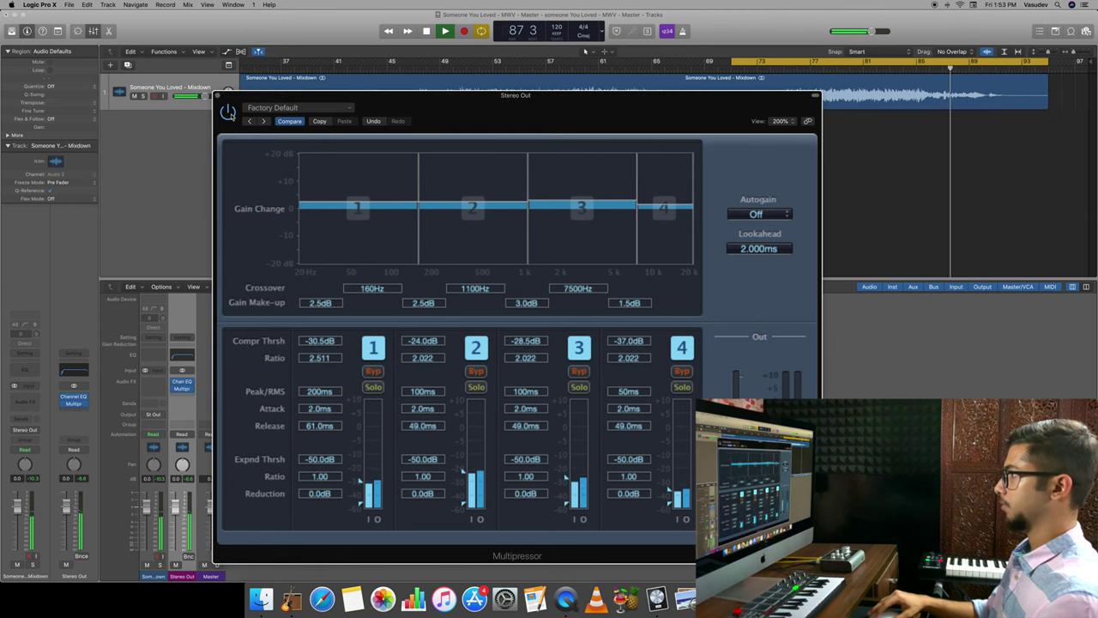
# - Set the gain make-up to 3.5 dB for band 1, 3 dB for band 2, 3.5 dB for band 3 and 2 dB for band 4
pyautogui.moveTo(321, 303); pyautogui.dragTo(324, 300)
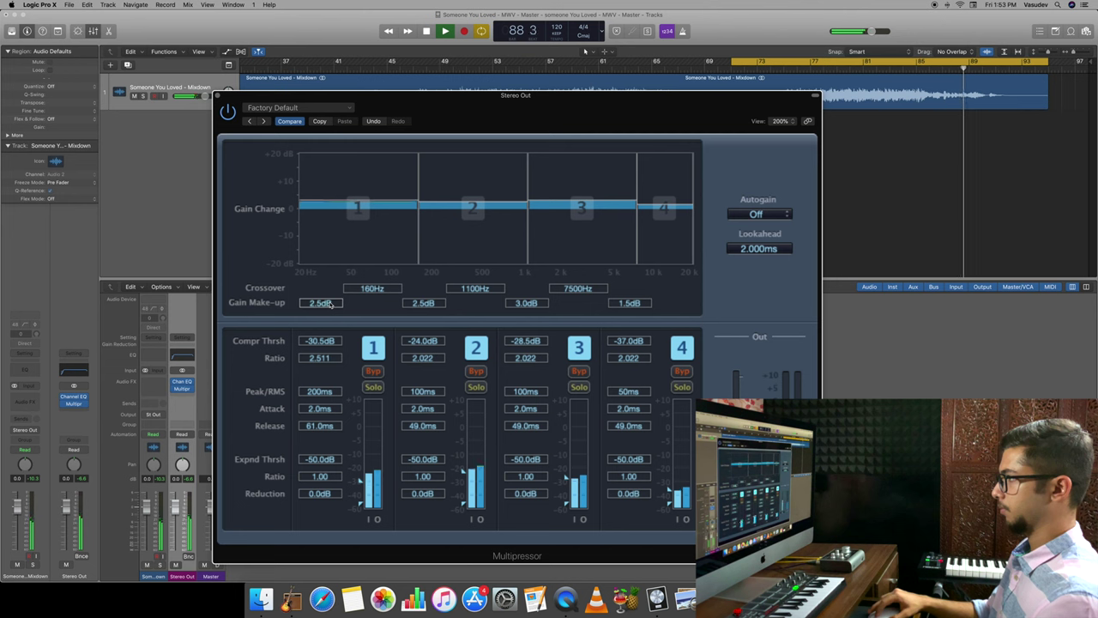
pyautogui.moveTo(422, 305); pyautogui.dragTo(422, 303)
pyautogui.moveTo(525, 304); pyautogui.dragTo(526, 300)
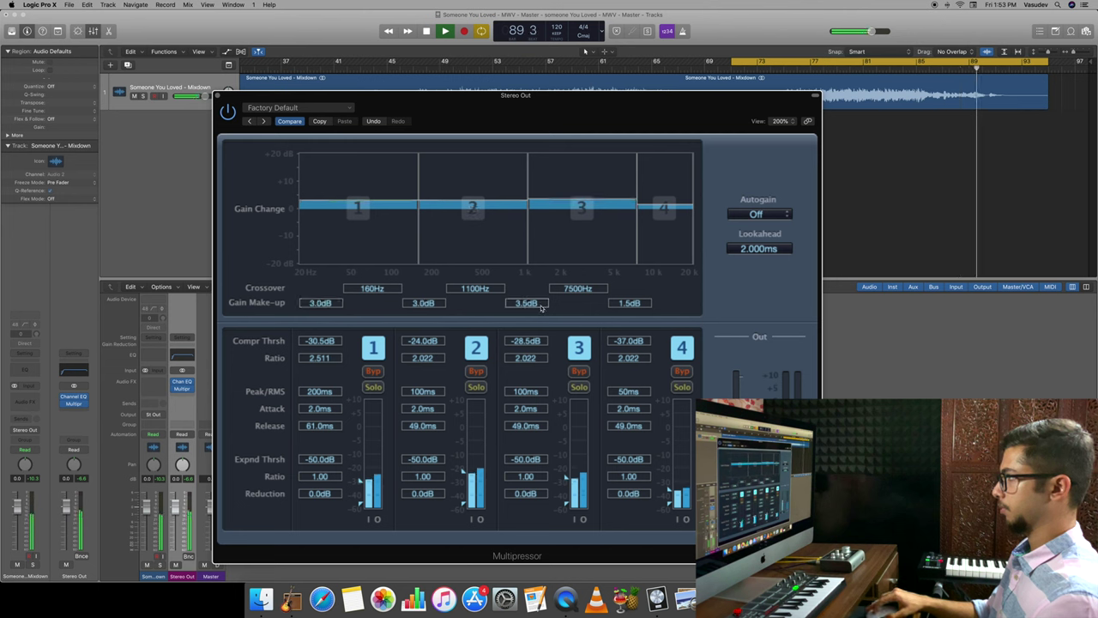
pyautogui.moveTo(623, 301); pyautogui.dragTo(621, 298)
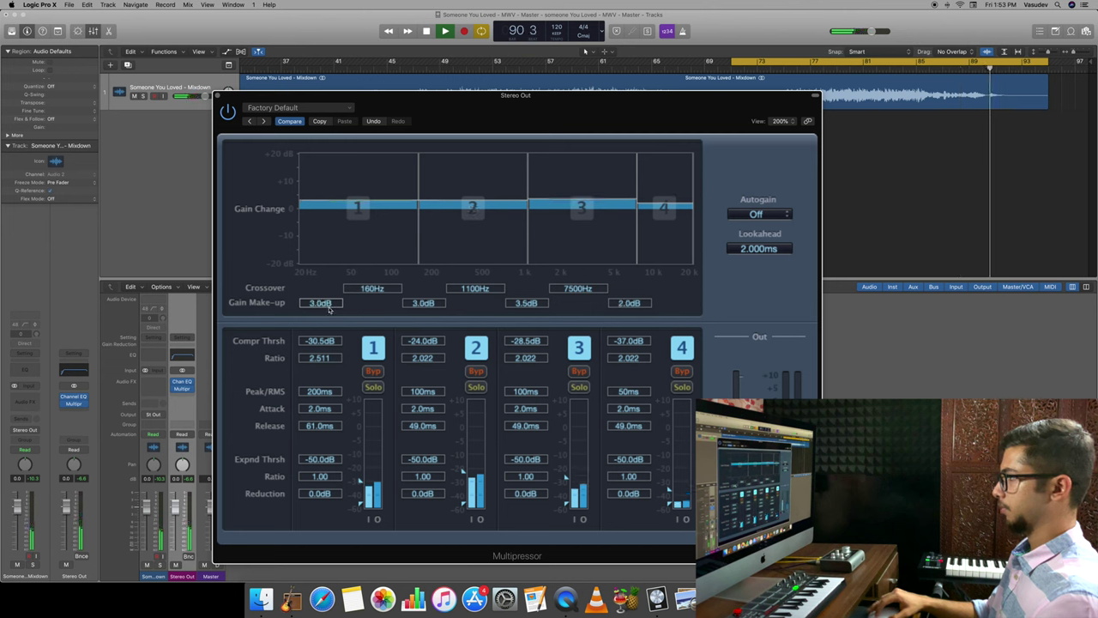
pyautogui.moveTo(327, 305); pyautogui.dragTo(327, 300)
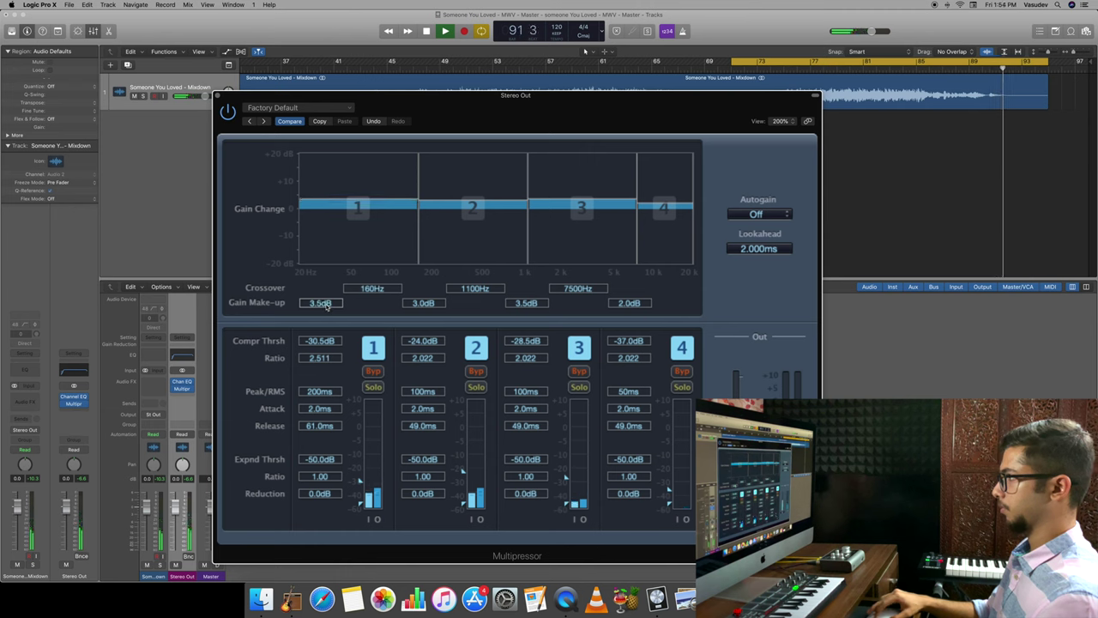
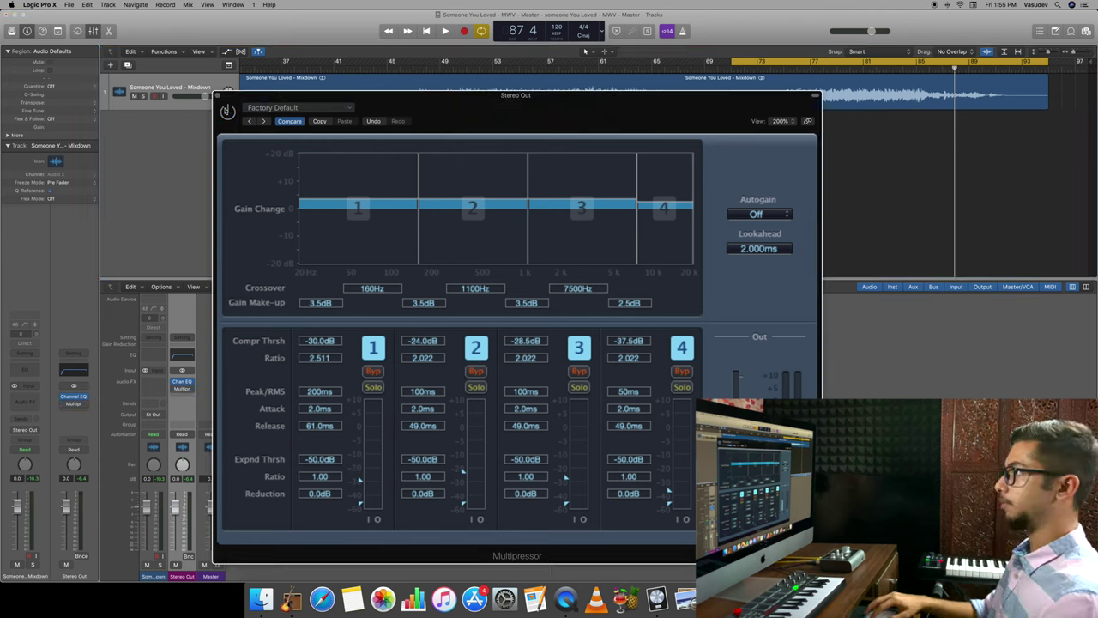
# - Compare the looped section with the Multipressor bypassed and active, stop playback and close the plug-in window
pyautogui.click(229, 112)
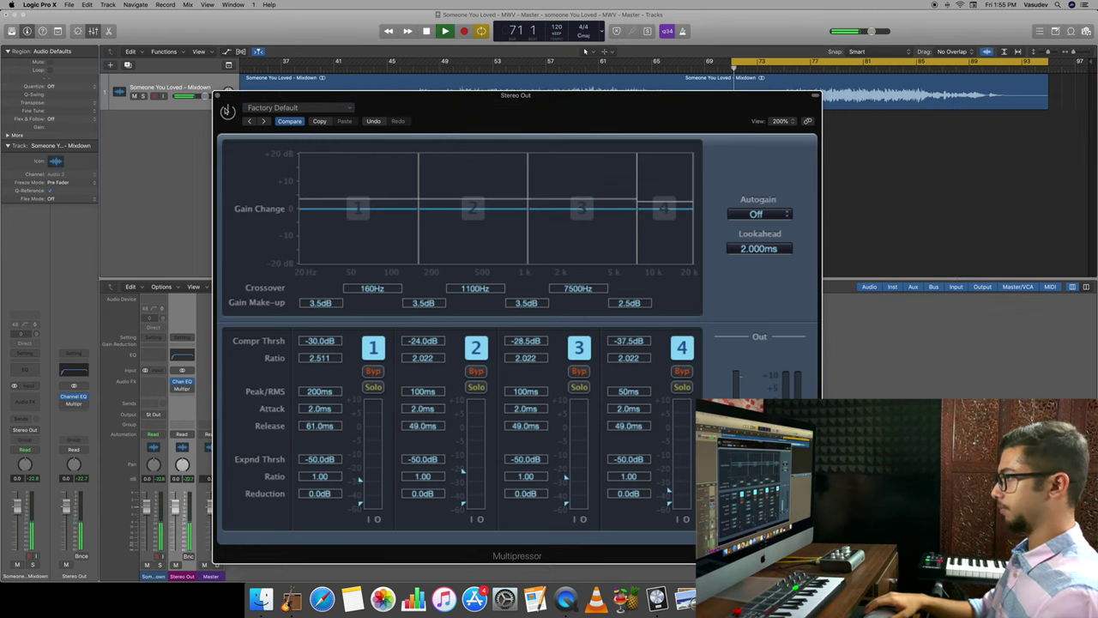
pyautogui.click(228, 112)
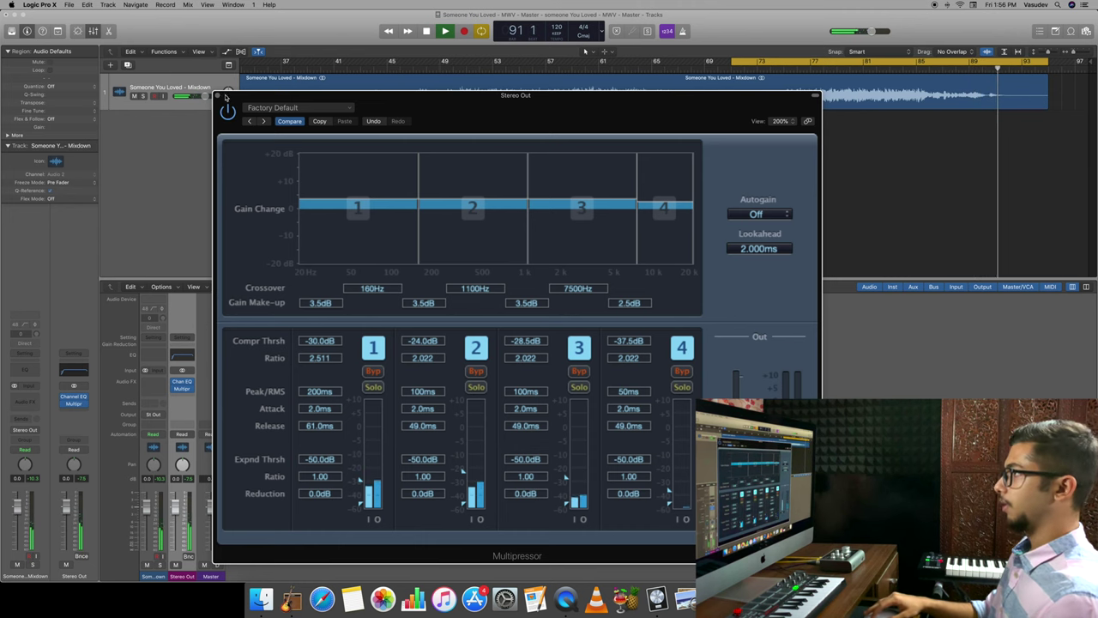
pyautogui.press('space')
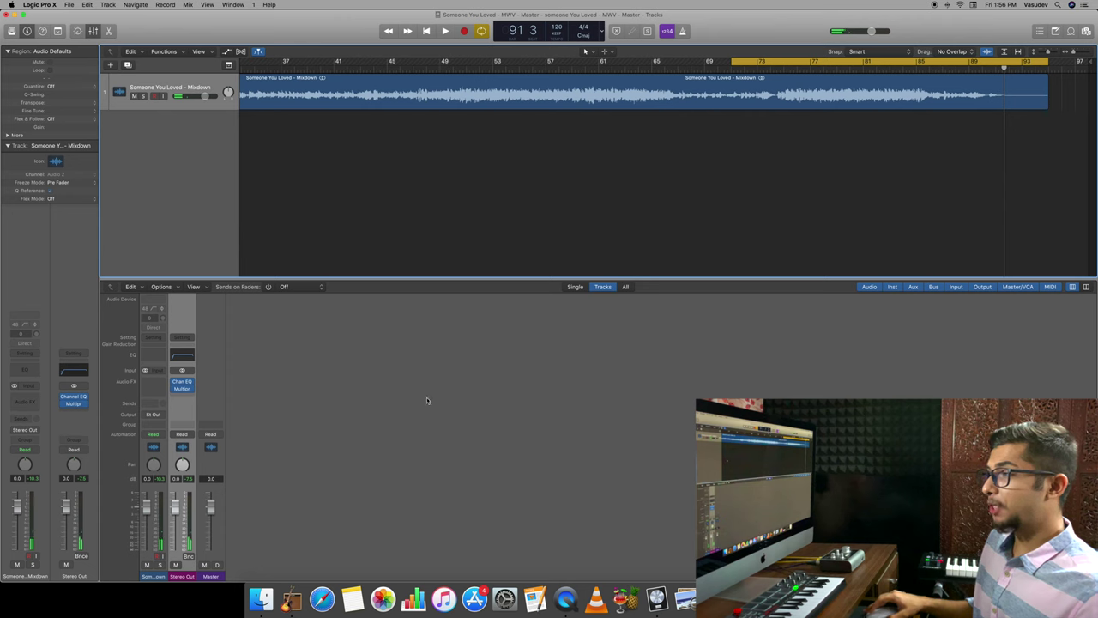
pyautogui.click(220, 95)
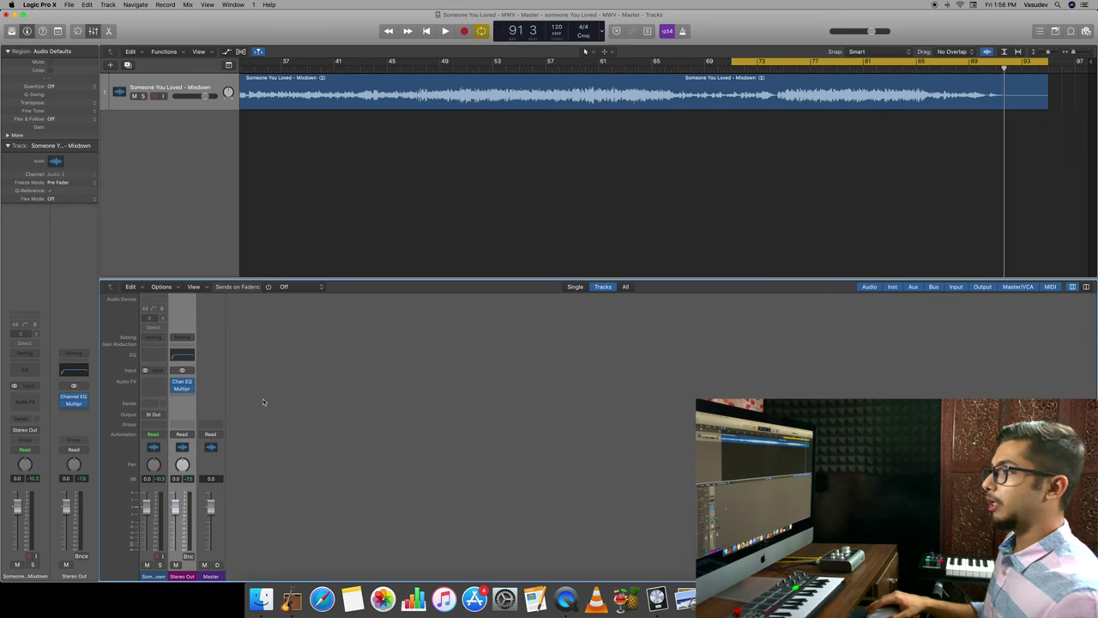
# - Insert a stereo Direction Mixer below the Multipressor on the Stereo Out channel
pyautogui.click(180, 395)
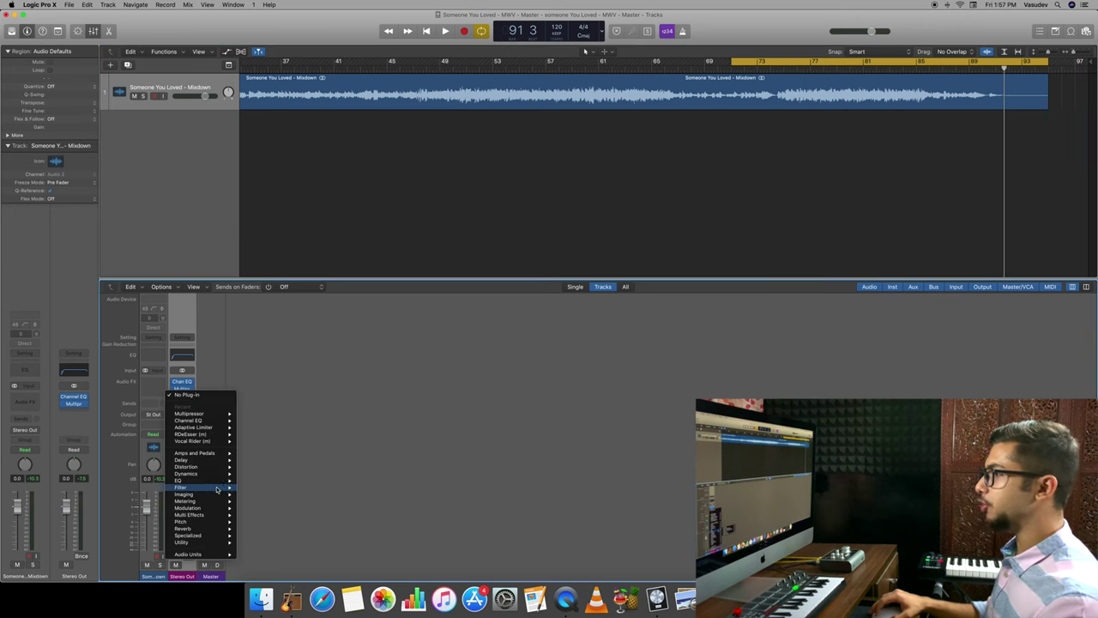
pyautogui.moveTo(217, 494)
pyautogui.moveTo(279, 501)
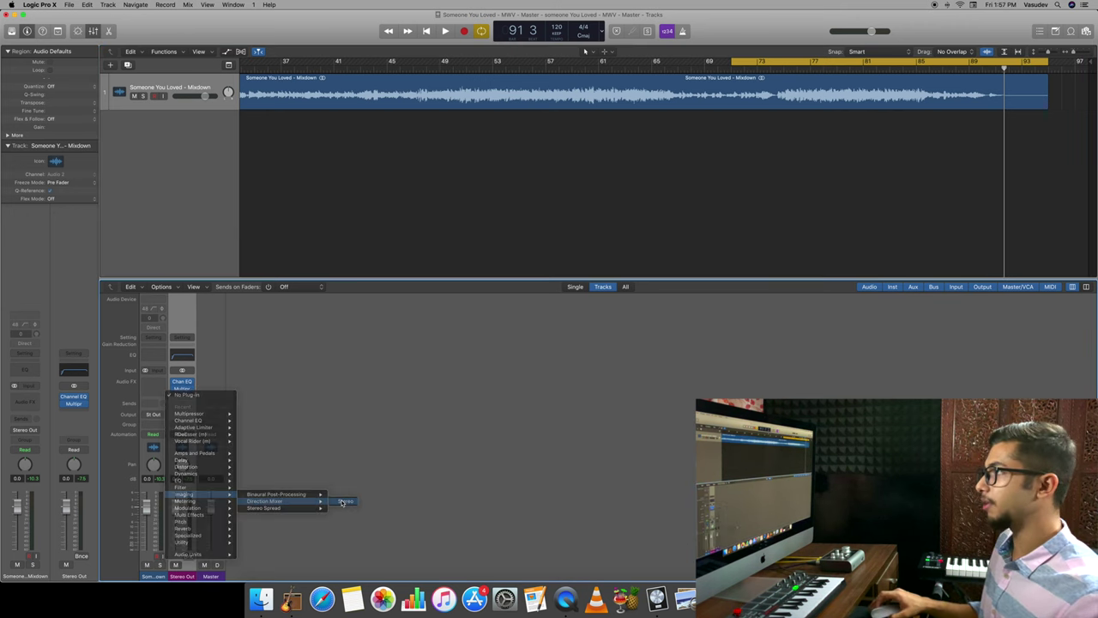
pyautogui.click(343, 502)
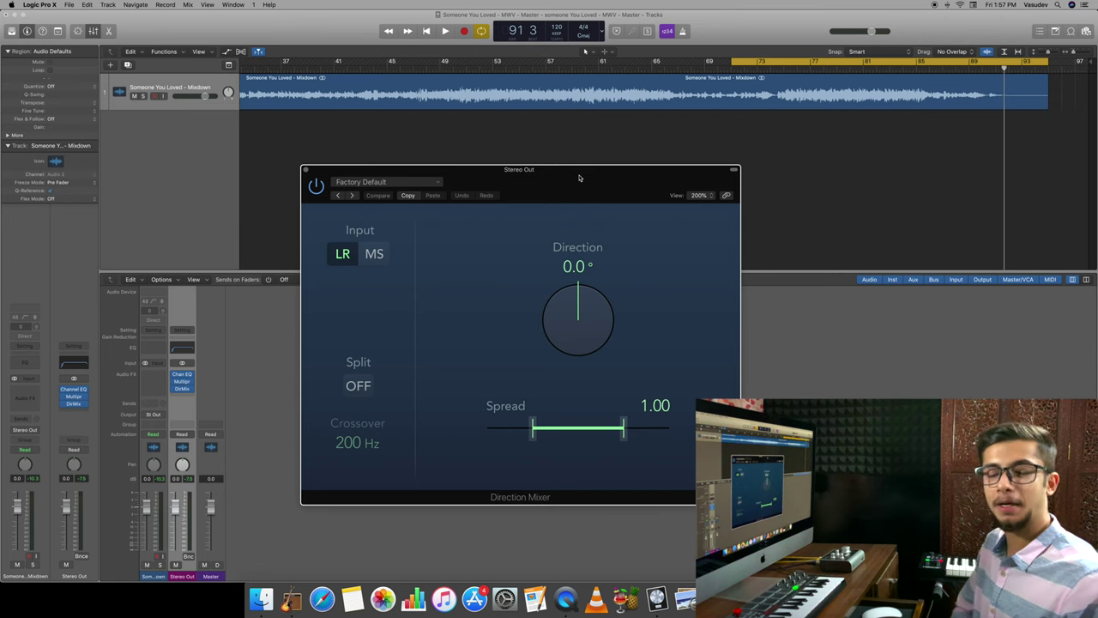
# - While the loop plays, set the Direction Mixer's spread to 1.08 and compare it against bypass, closing the plug-in when done
pyautogui.press('space')
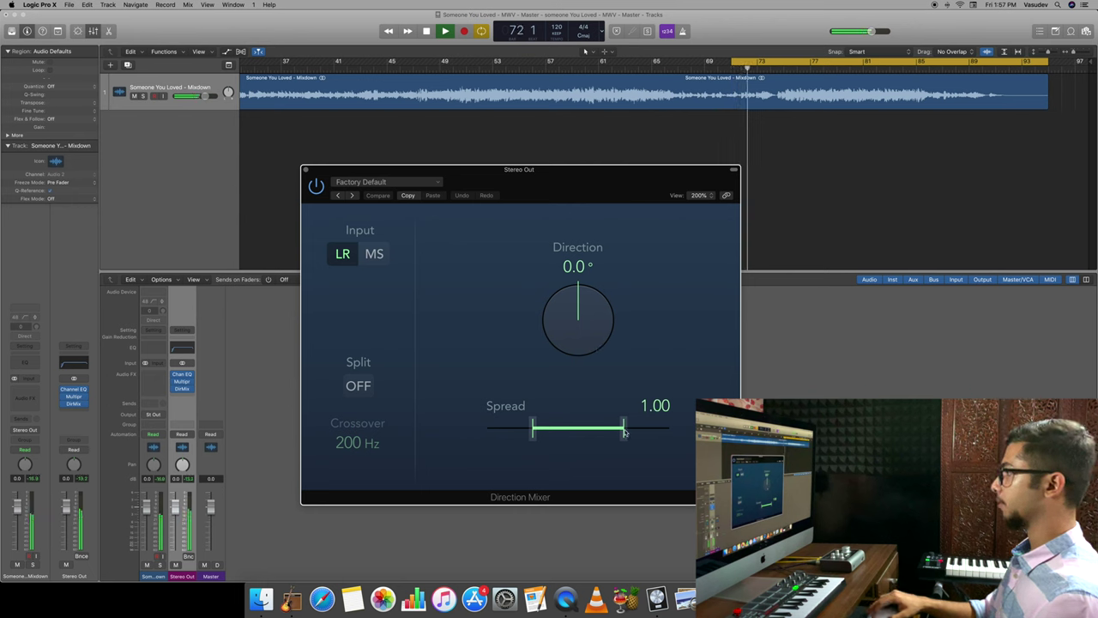
pyautogui.moveTo(624, 432)
pyautogui.mouseDown()
pyautogui.moveTo(662, 430)
pyautogui.moveTo(627, 430)
pyautogui.mouseUp()
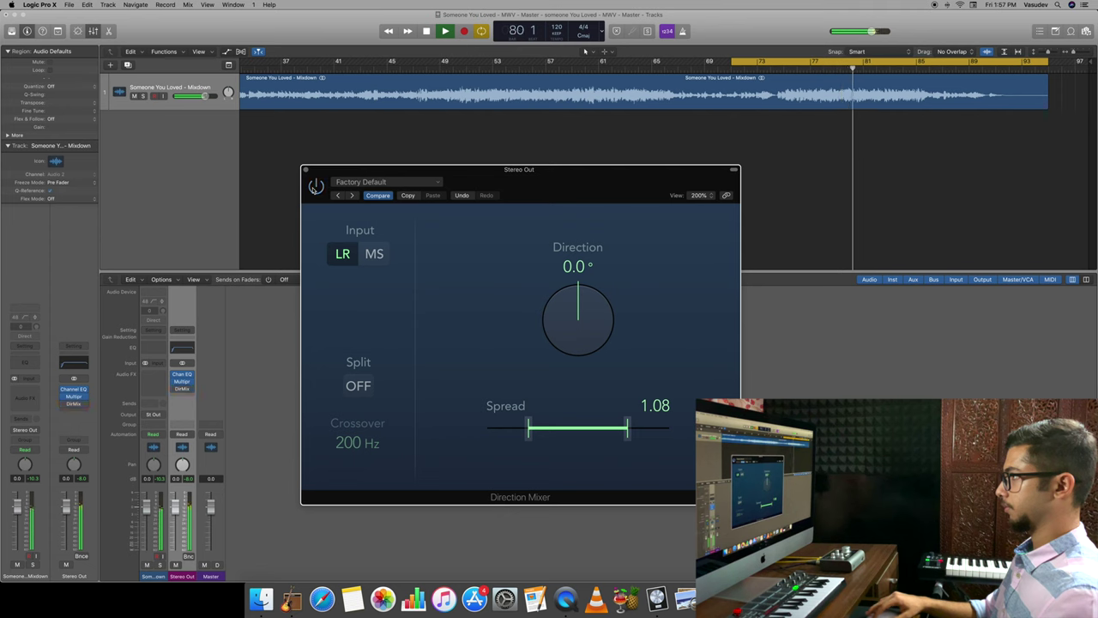
pyautogui.moveTo(627, 431); pyautogui.dragTo(630, 433)
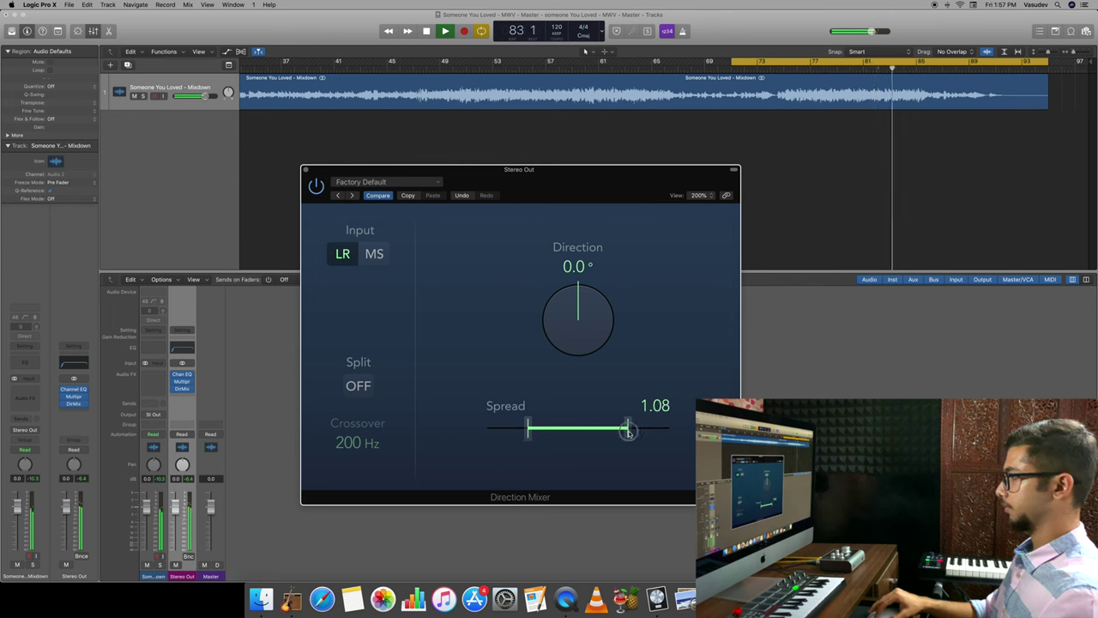
pyautogui.click(316, 186)
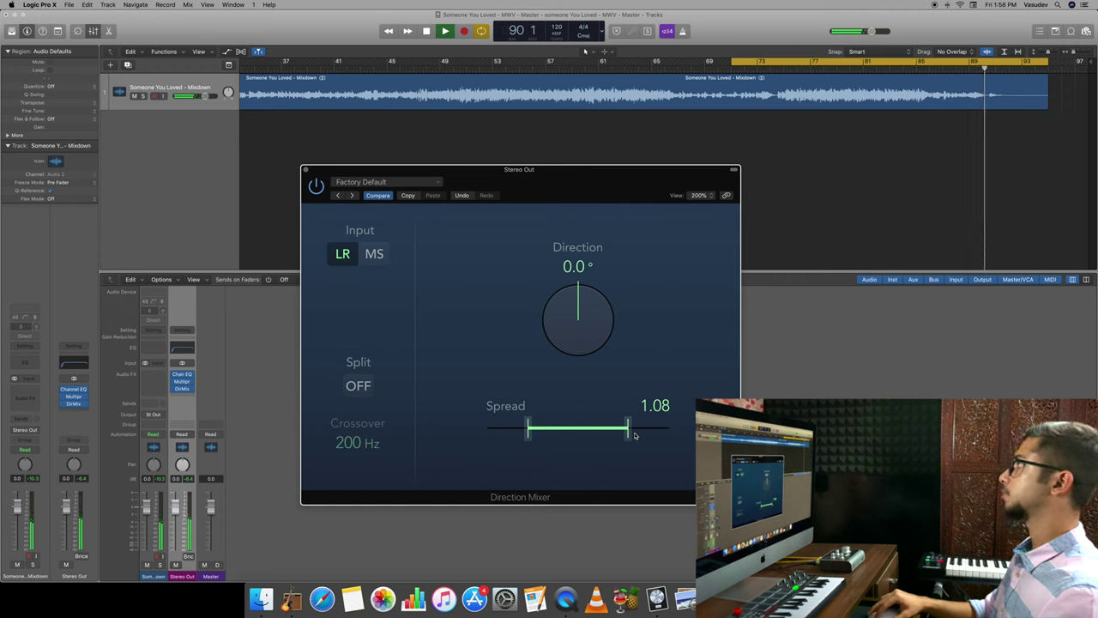
pyautogui.press('space')
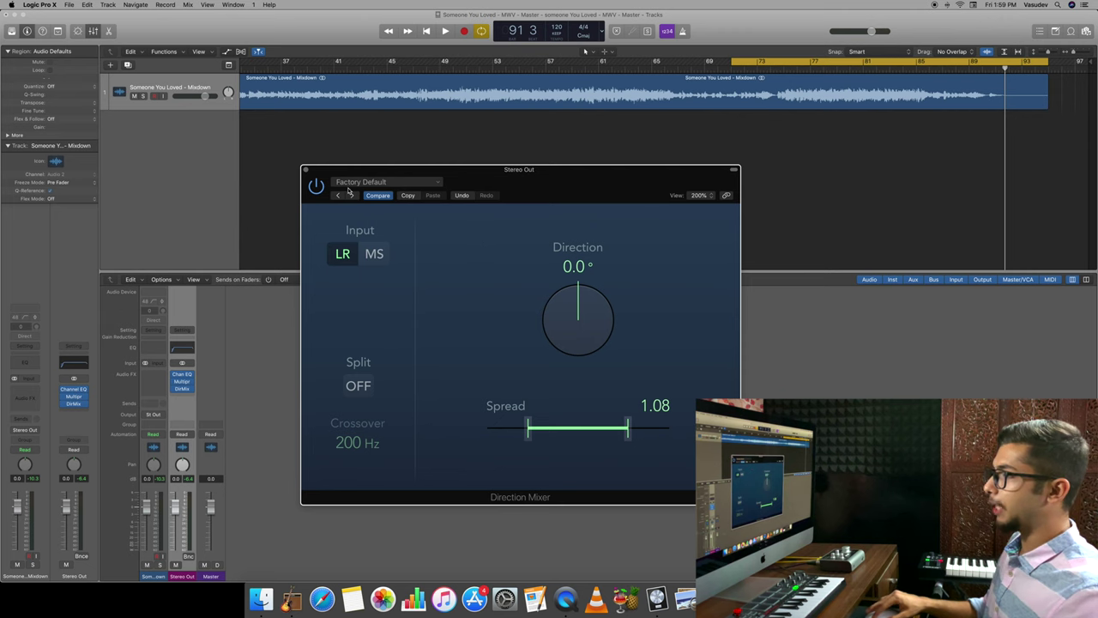
pyautogui.click(305, 169)
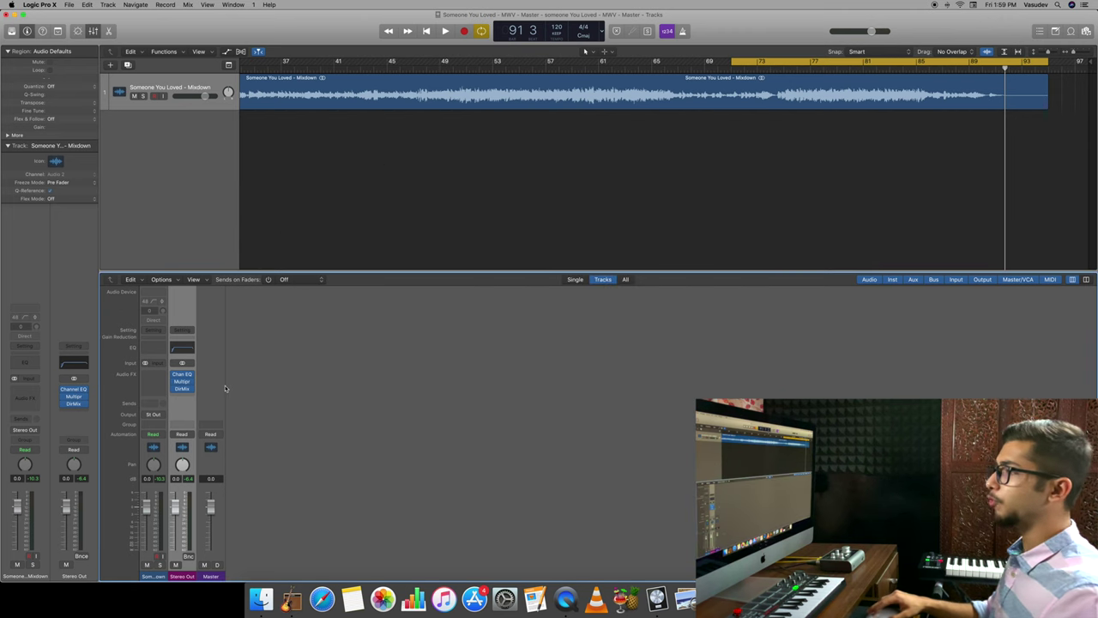
# - Insert an Adaptive Limiter below the Direction Mixer on the Stereo Out channel
pyautogui.click(182, 395)
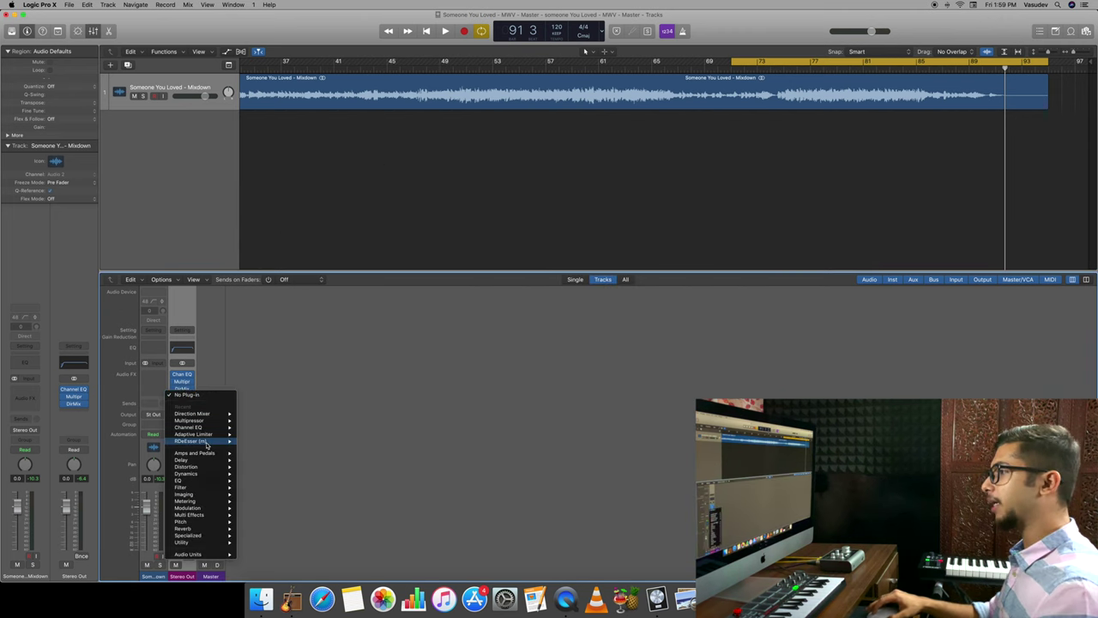
pyautogui.moveTo(193, 434)
pyautogui.click(258, 435)
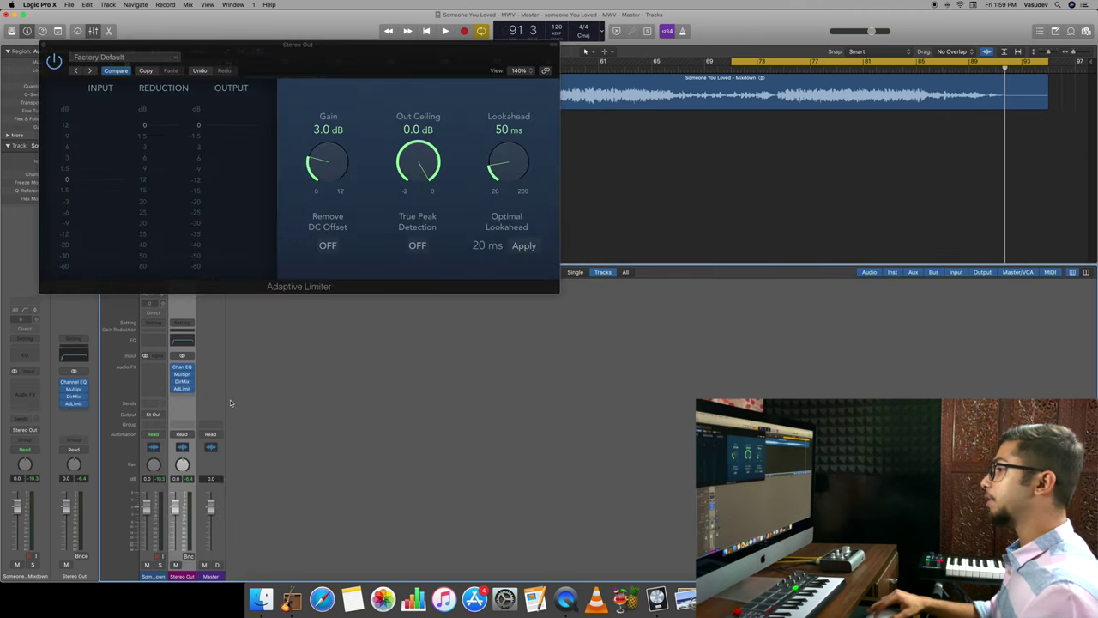
# - Insert a stereo MultiMeter as the last Stereo Out plug-in and place its window clear of the Adaptive Limiter's controls
pyautogui.click(192, 399)
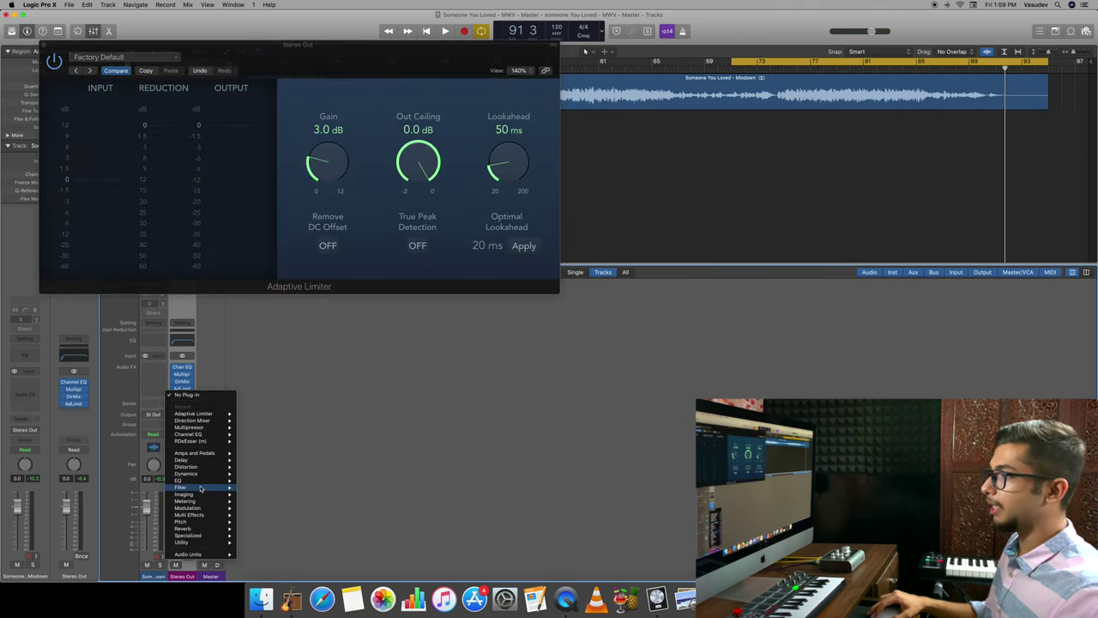
pyautogui.moveTo(210, 506)
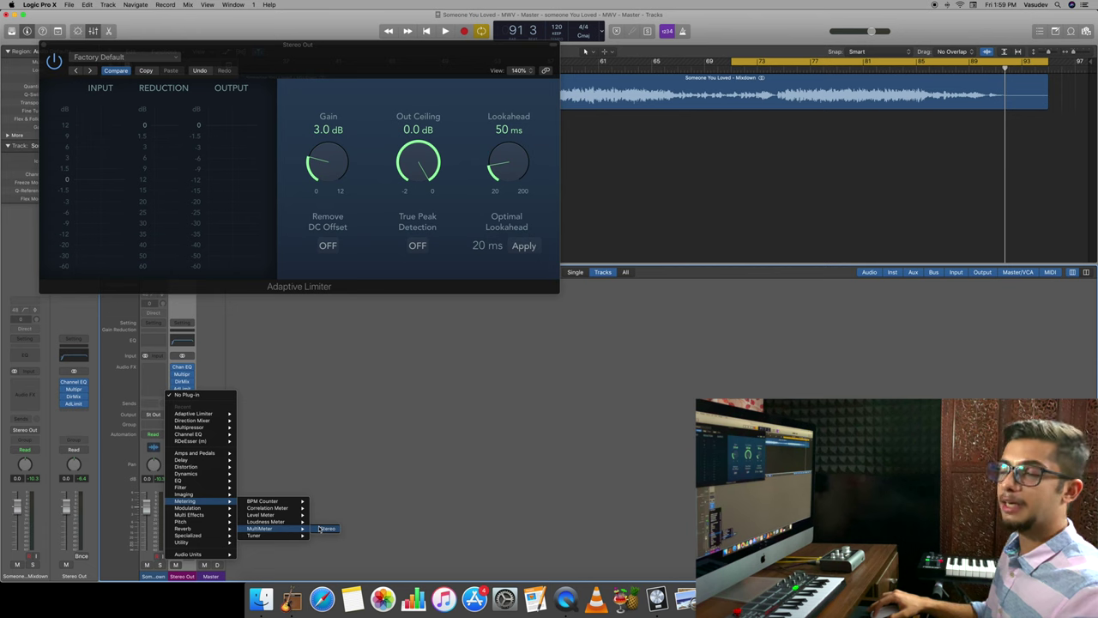
pyautogui.click(322, 529)
pyautogui.moveTo(276, 36); pyautogui.dragTo(785, 183)
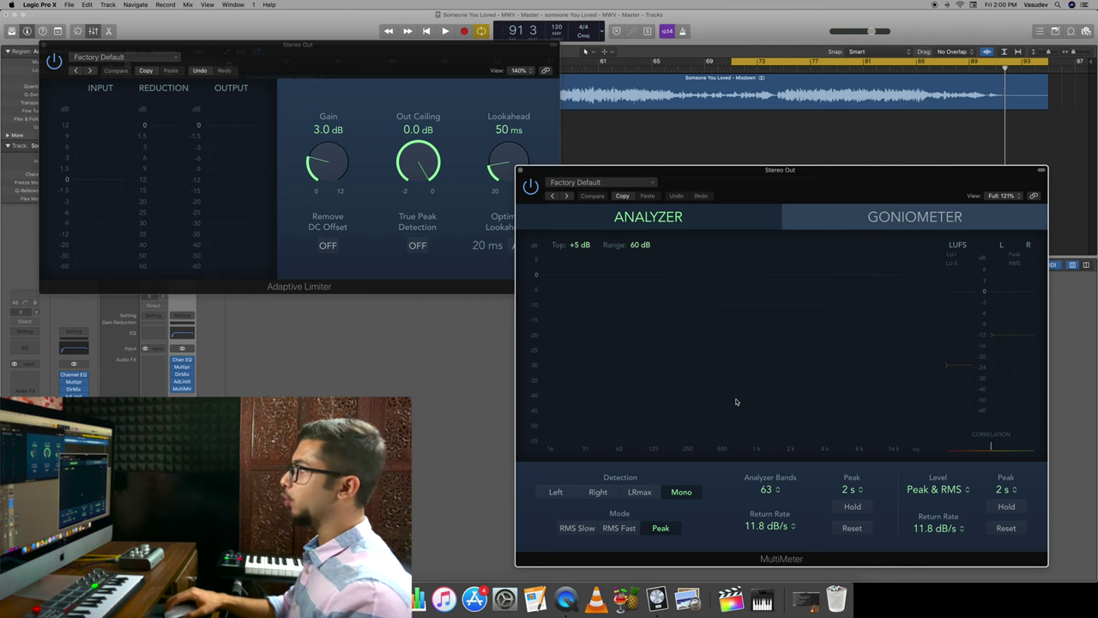
# - Look through the MultiMeter's Goniometer and Analyzer views with playback stopped
pyautogui.click(824, 216)
pyautogui.click(691, 217)
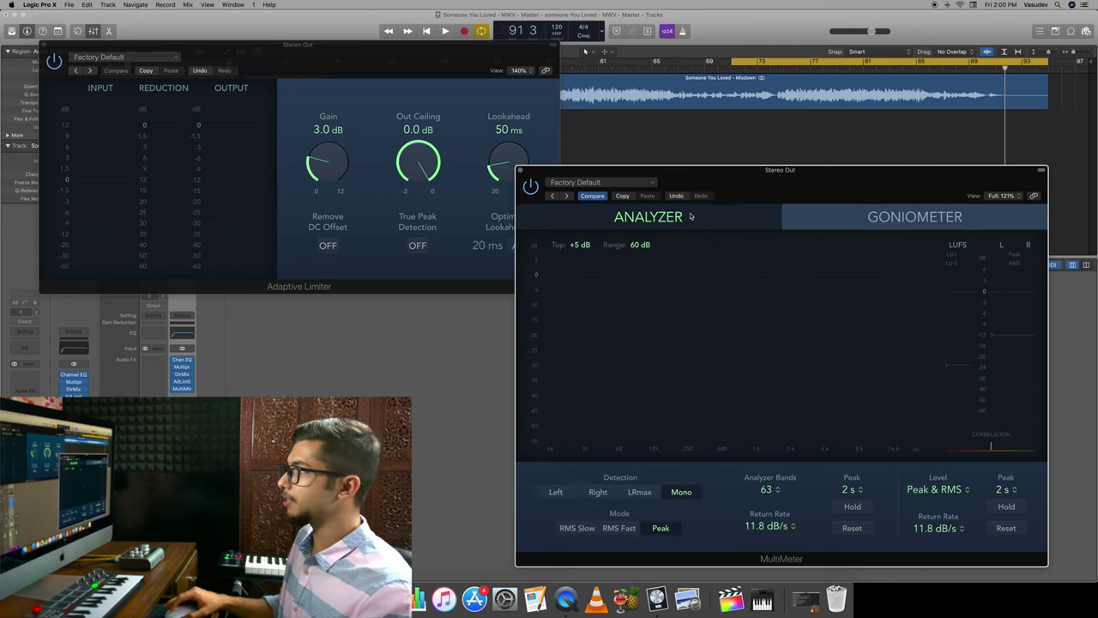
pyautogui.click(862, 219)
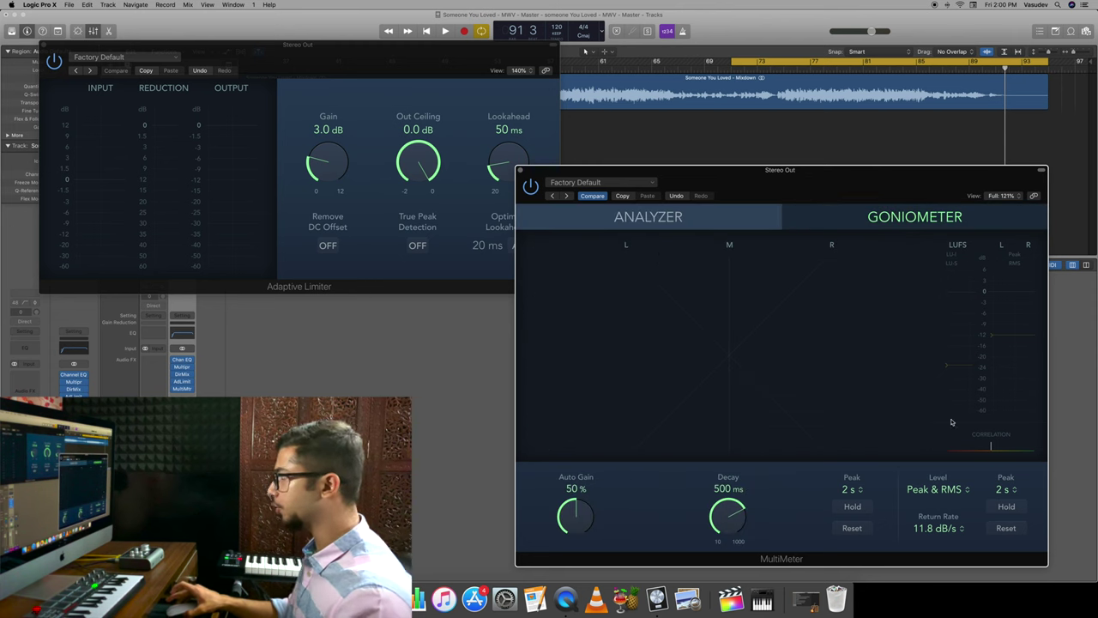
pyautogui.click(714, 221)
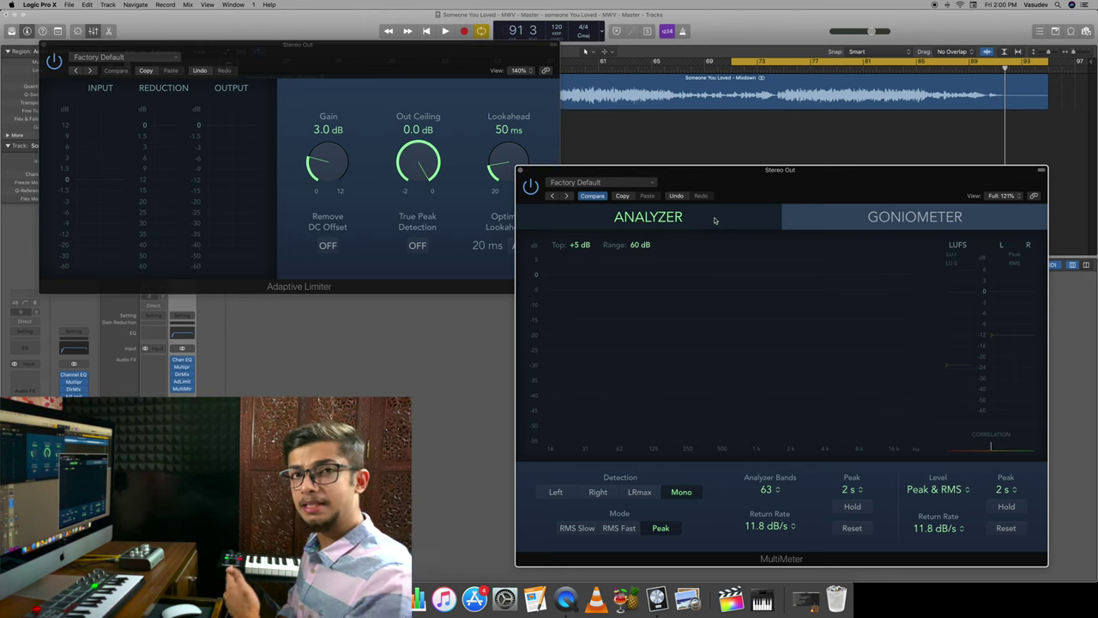
# - Play the looped section and examine its frequency spectrum and stereo image in the MultiMeter
pyautogui.press('space')
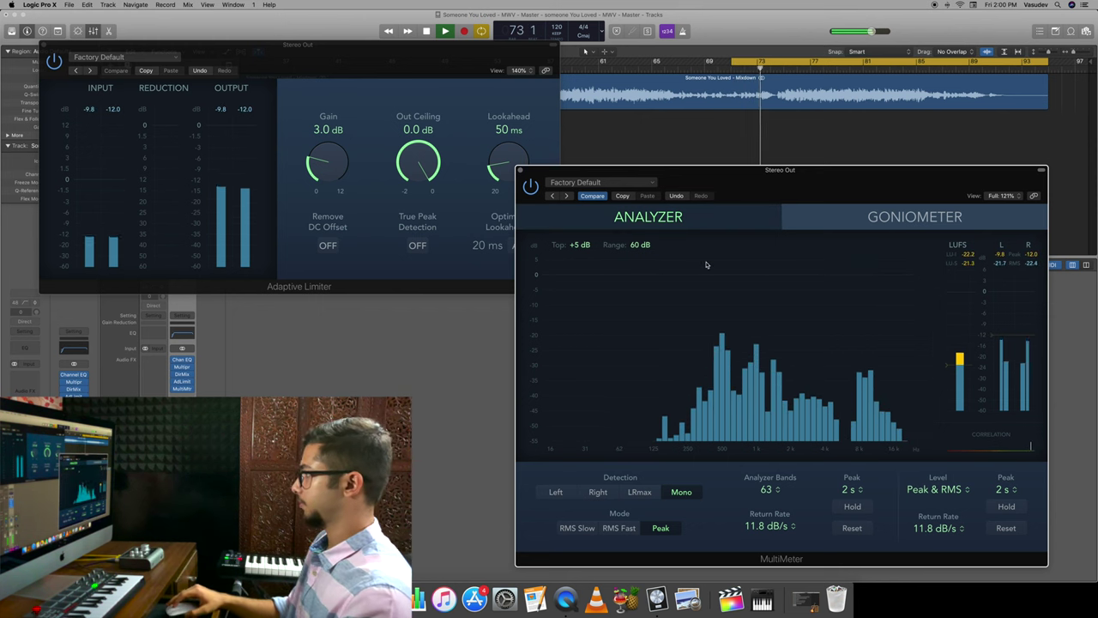
pyautogui.click(815, 222)
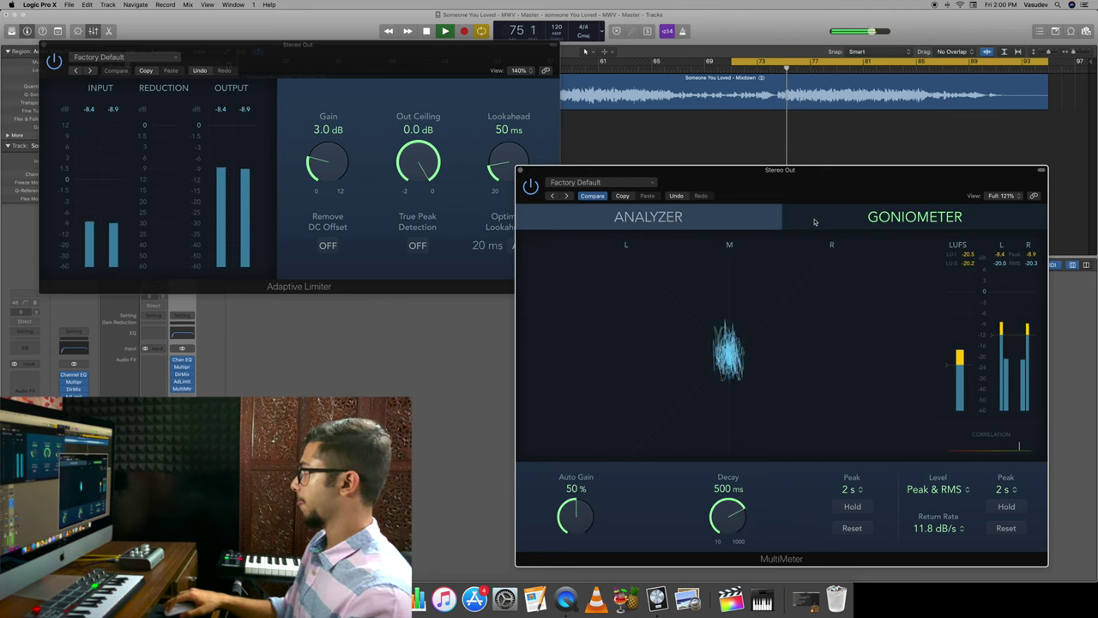
pyautogui.click(713, 222)
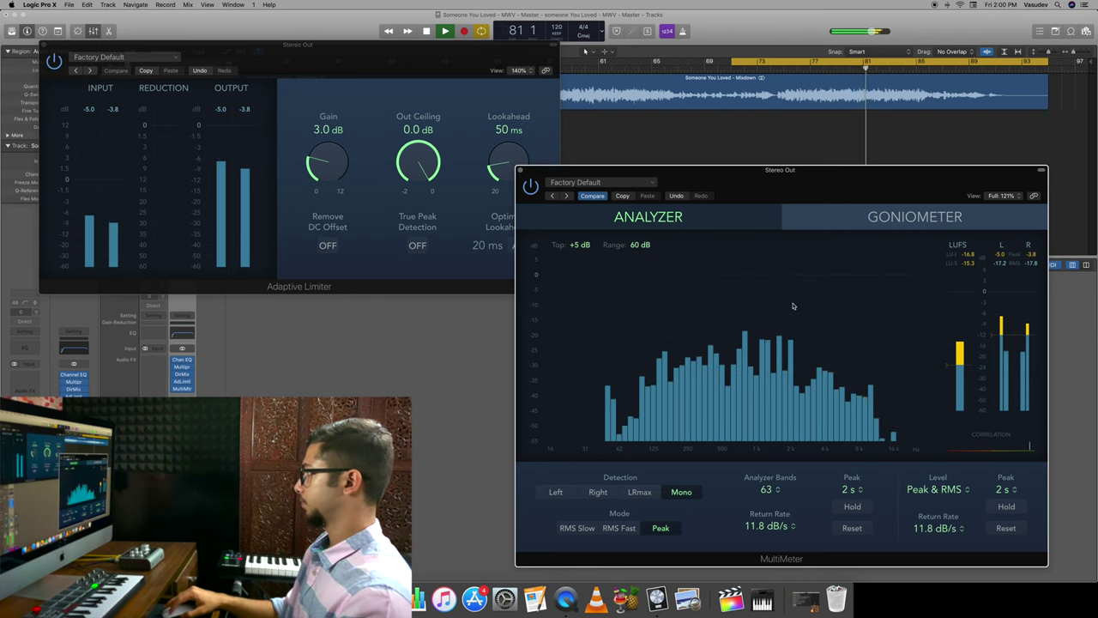
pyautogui.click(793, 219)
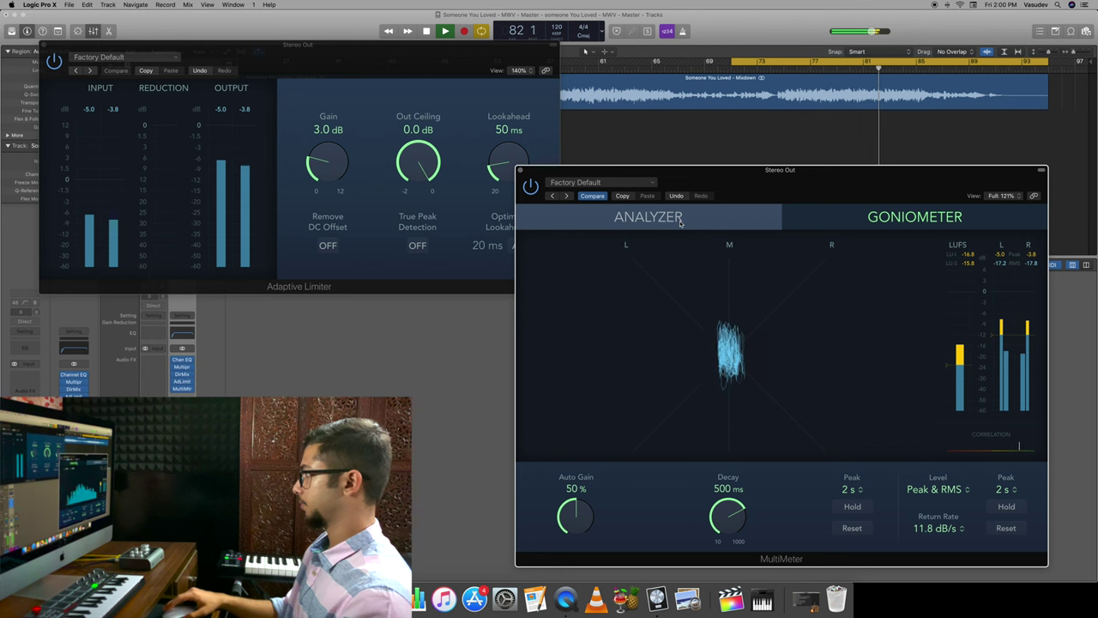
pyautogui.click(683, 221)
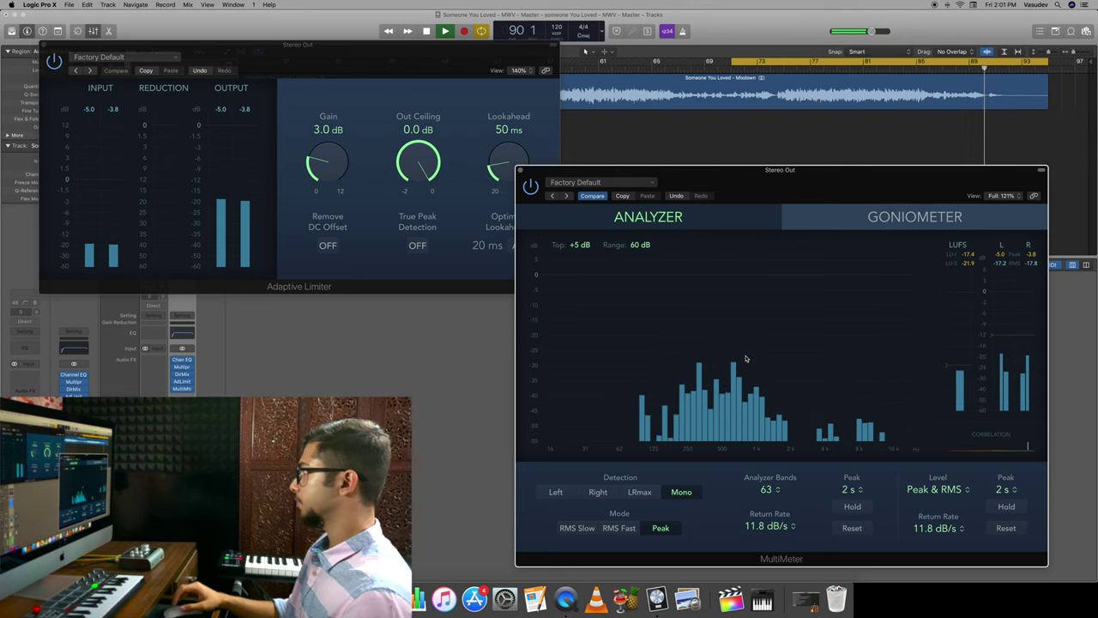
pyautogui.press('space')
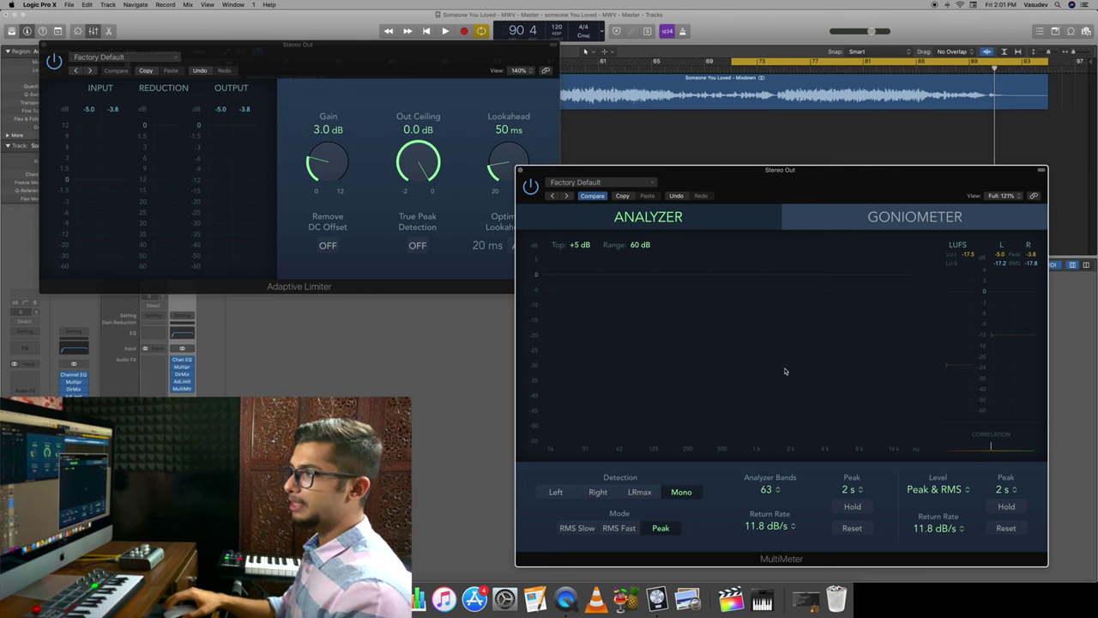
# - Reopen the Stereo Out Channel EQ and, during playback, boost the 2500 Hz band by 1.0 dB at 4950 Hz with Q 0.60
pyautogui.click(182, 361)
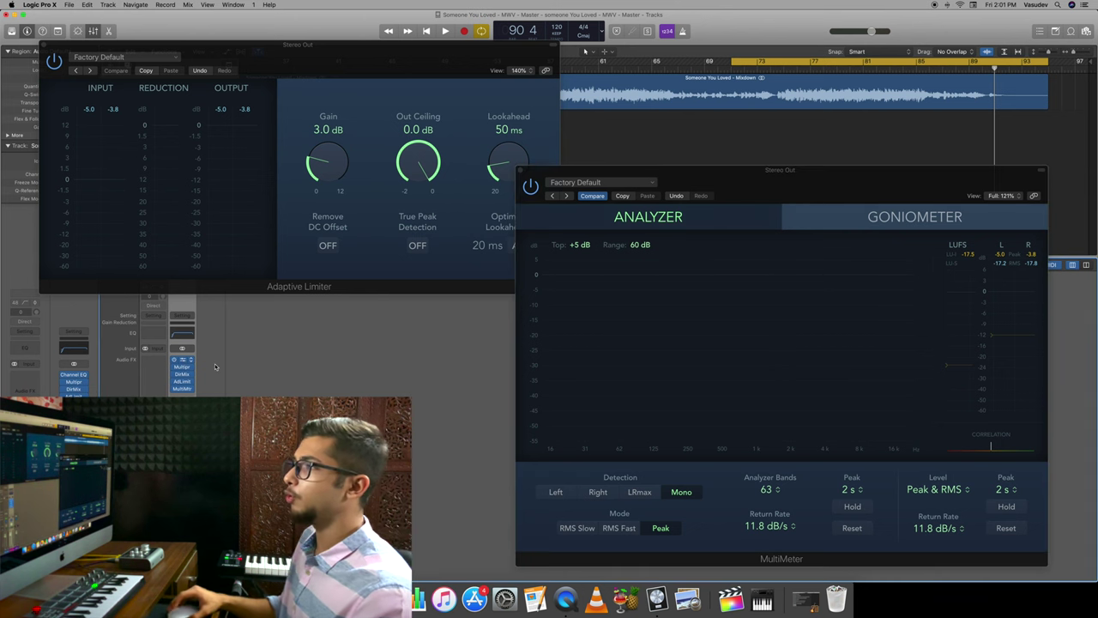
pyautogui.moveTo(470, 153); pyautogui.dragTo(437, 116)
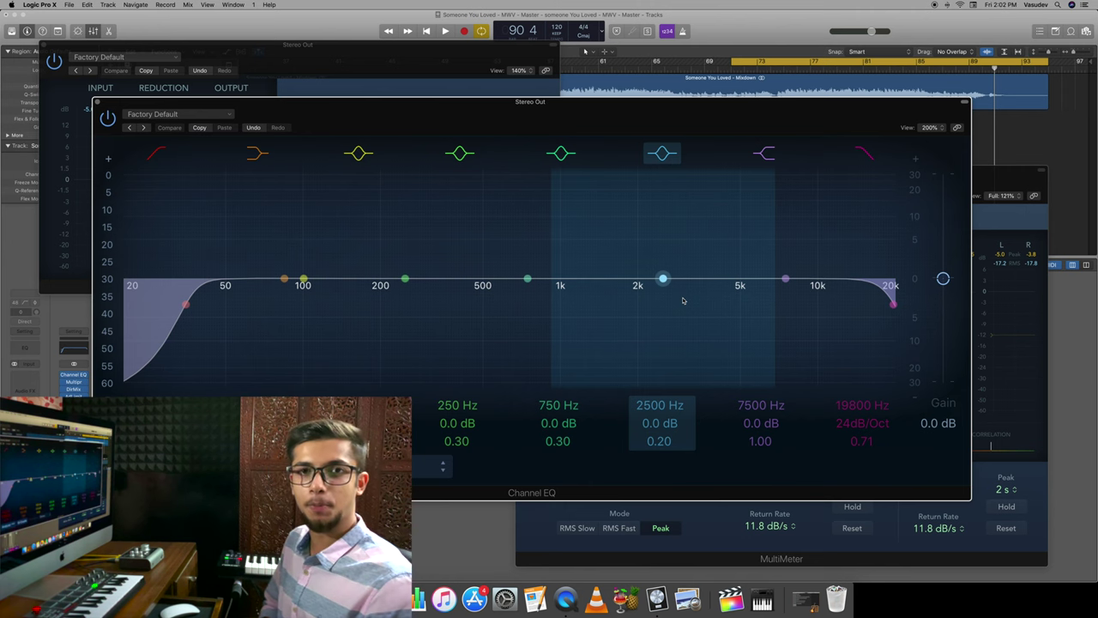
pyautogui.press('space')
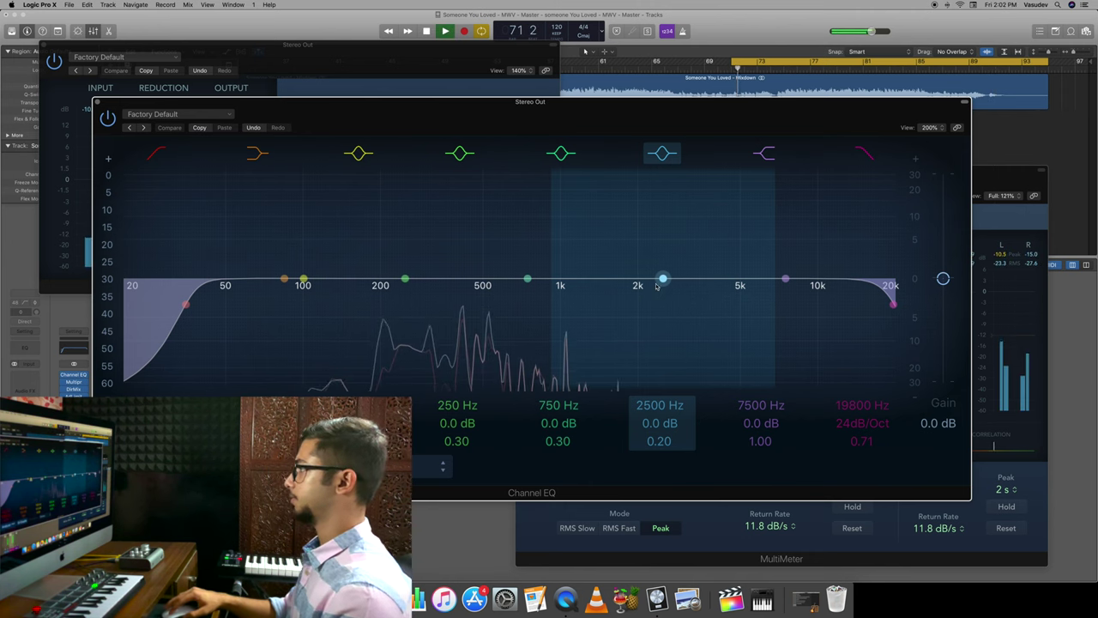
pyautogui.moveTo(663, 280); pyautogui.dragTo(739, 270)
pyautogui.moveTo(633, 257); pyautogui.dragTo(650, 259)
# - Shrink the Channel EQ window to 152% and arrange it beside the MultiMeter so both analyzers can be watched
pyautogui.click(1004, 215)
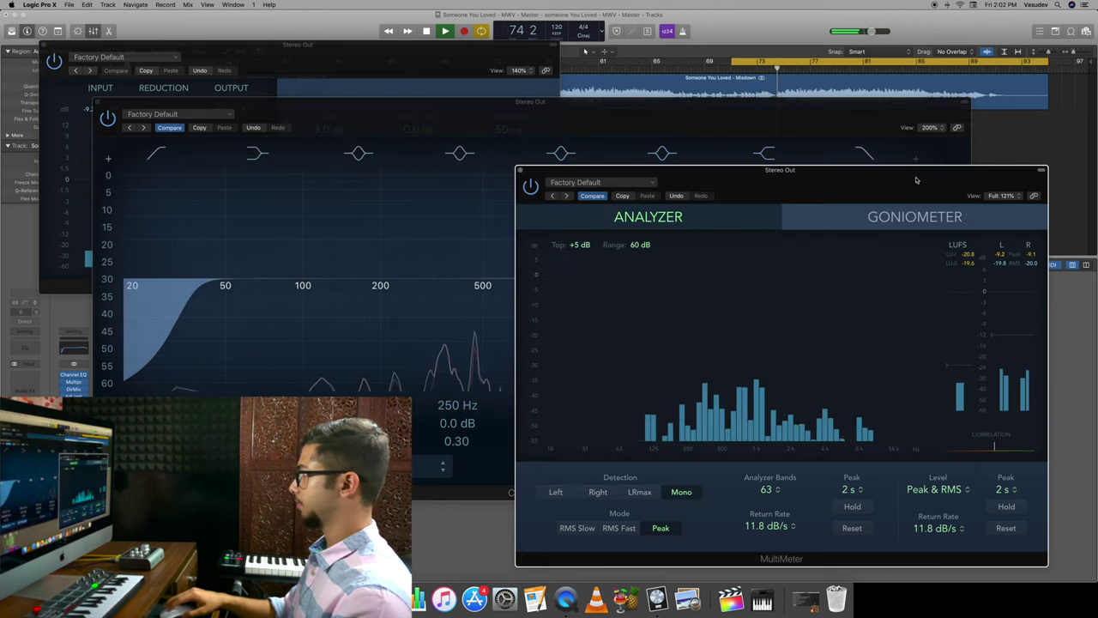
pyautogui.moveTo(725, 114); pyautogui.dragTo(654, 85)
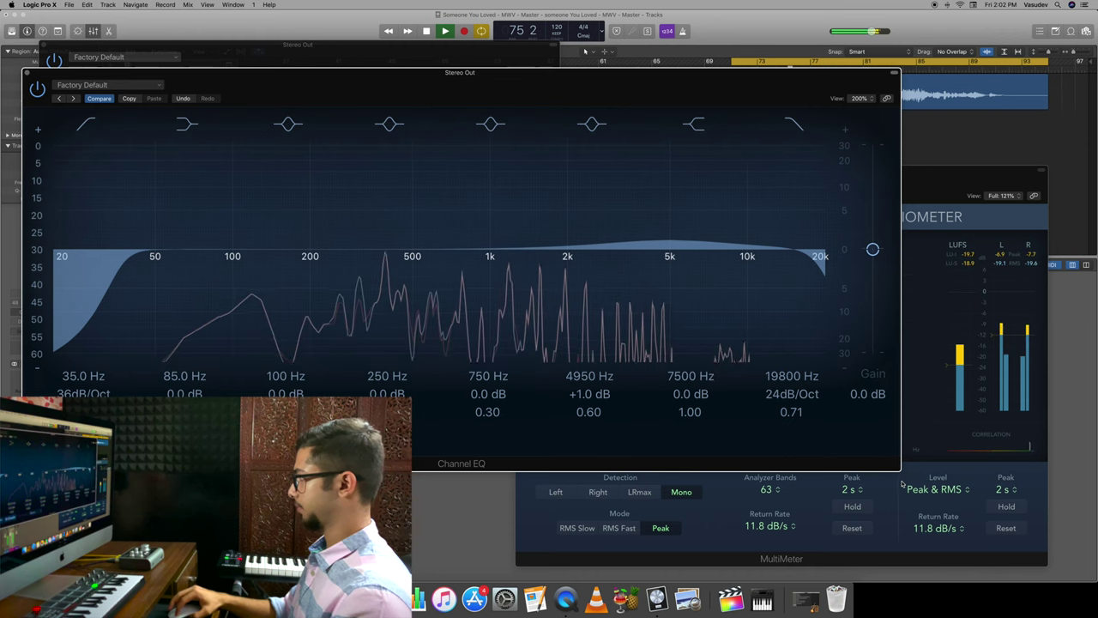
pyautogui.moveTo(899, 471); pyautogui.dragTo(692, 387)
pyautogui.moveTo(784, 170); pyautogui.dragTo(842, 163)
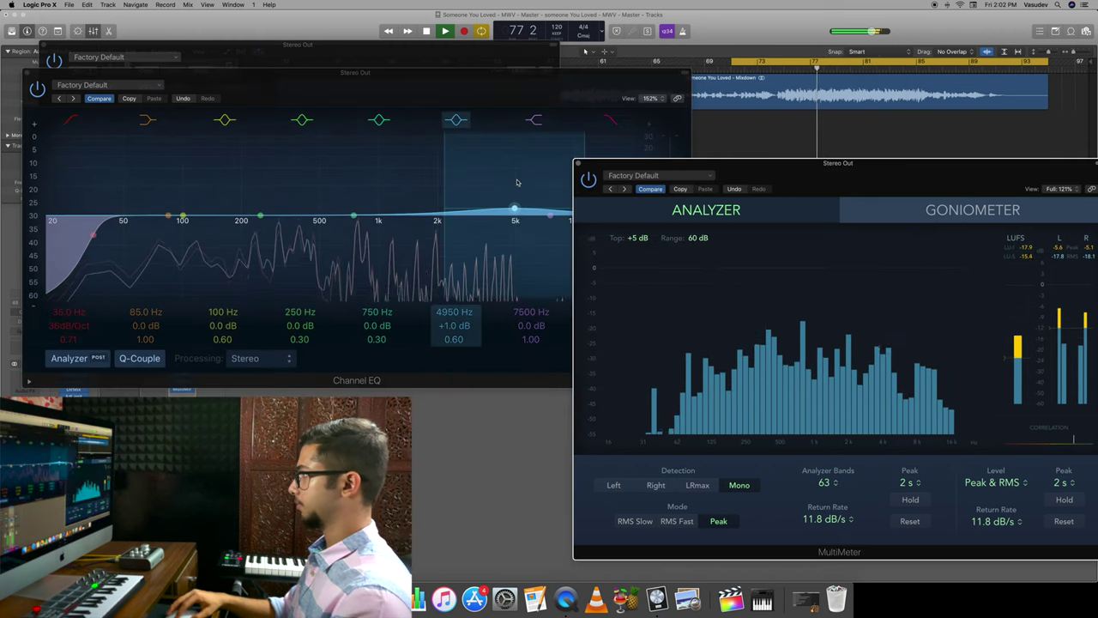
# - Shift the boosted Channel EQ band to 4050 Hz and switch that band off for comparison
pyautogui.click(516, 185)
pyautogui.moveTo(515, 207)
pyautogui.mouseDown()
pyautogui.moveTo(439, 203)
pyautogui.moveTo(511, 205)
pyautogui.moveTo(496, 208)
pyautogui.mouseUp()
pyautogui.click(458, 120)
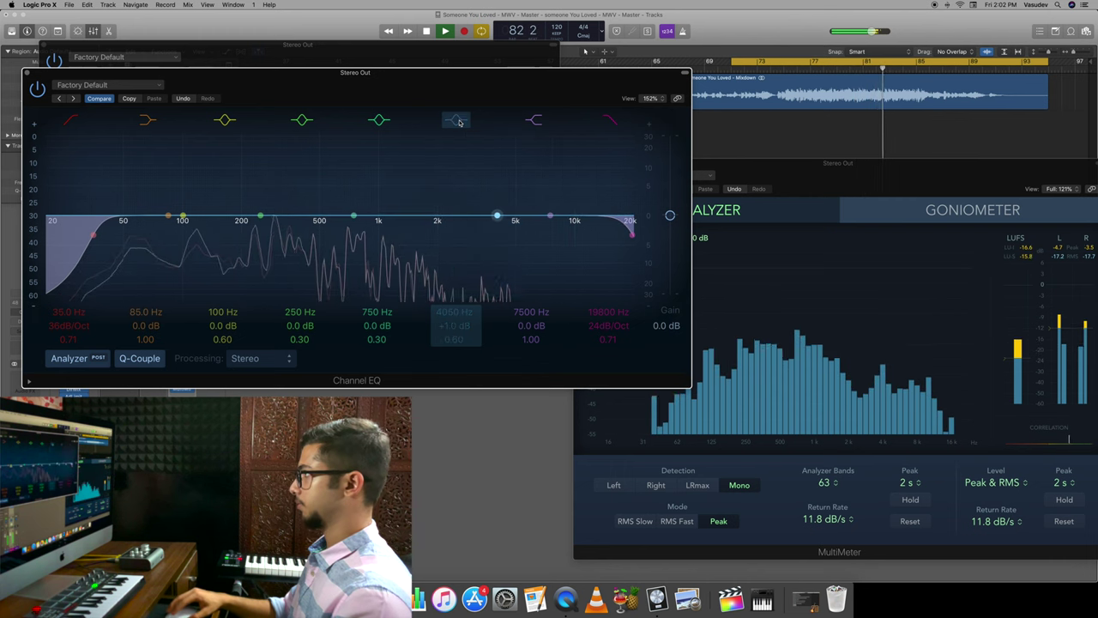
# - Switch the boosted Channel EQ band back on, tighten its Q to 0.88 and shift it to 5800 Hz
pyautogui.click(457, 120)
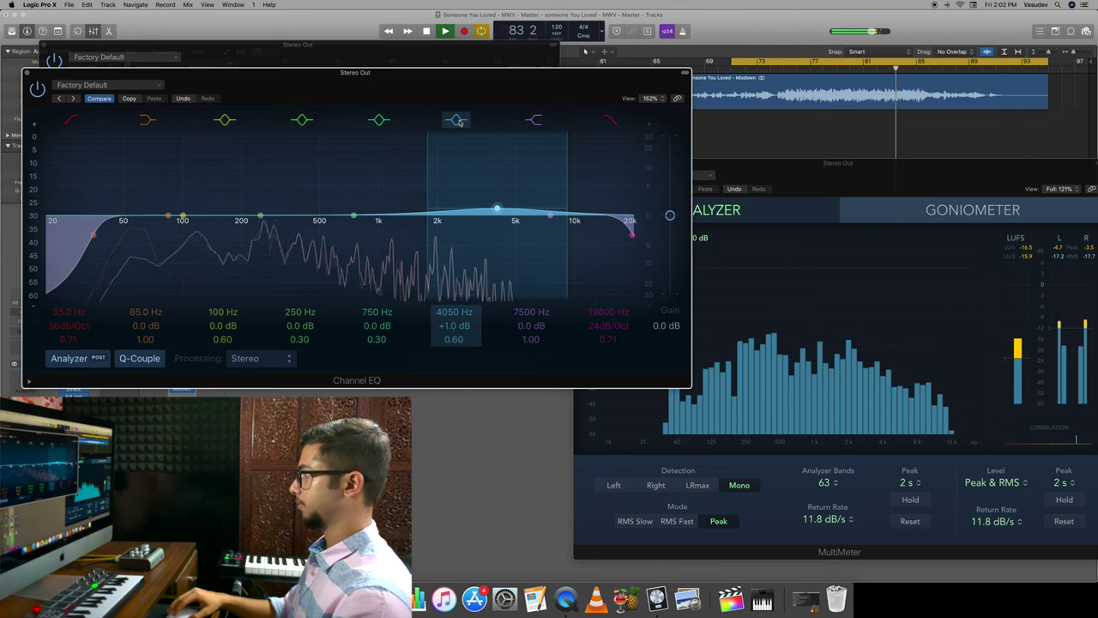
pyautogui.moveTo(563, 187); pyautogui.dragTo(560, 192)
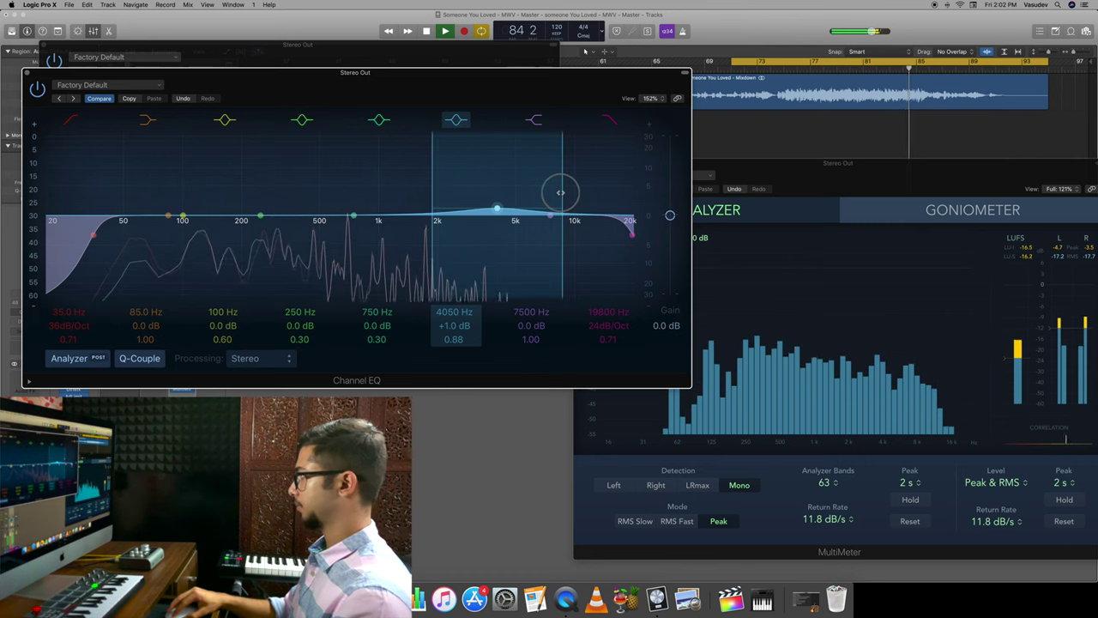
pyautogui.moveTo(497, 208); pyautogui.dragTo(533, 209)
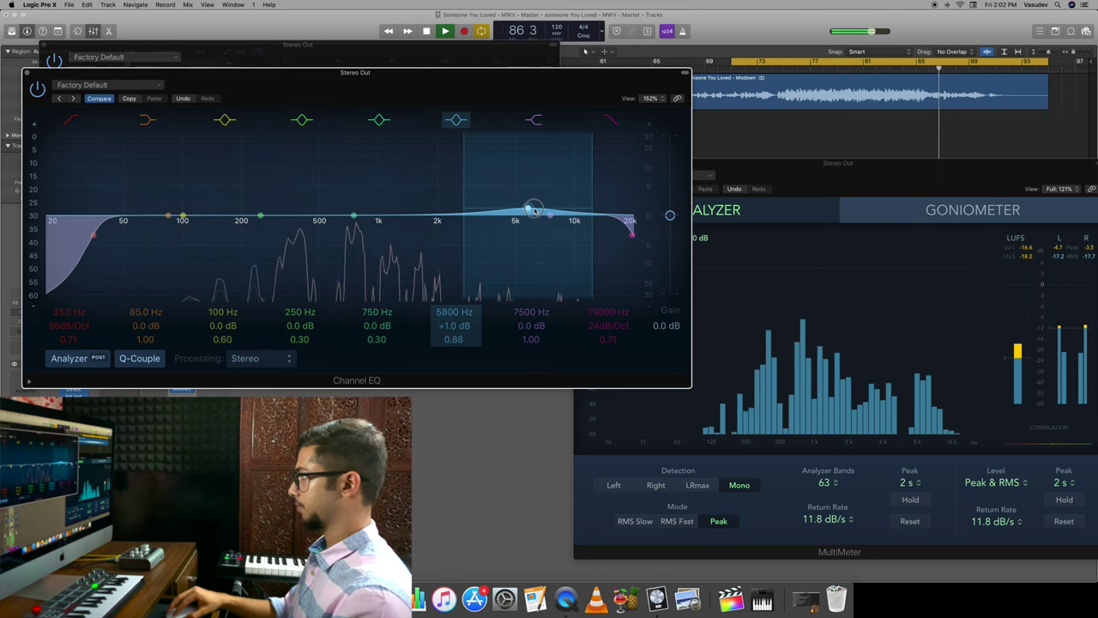
# - Replay the loop from about bar 81 and compare the sound with the 5800 Hz band off and on again
pyautogui.click(863, 67)
pyautogui.click(457, 119)
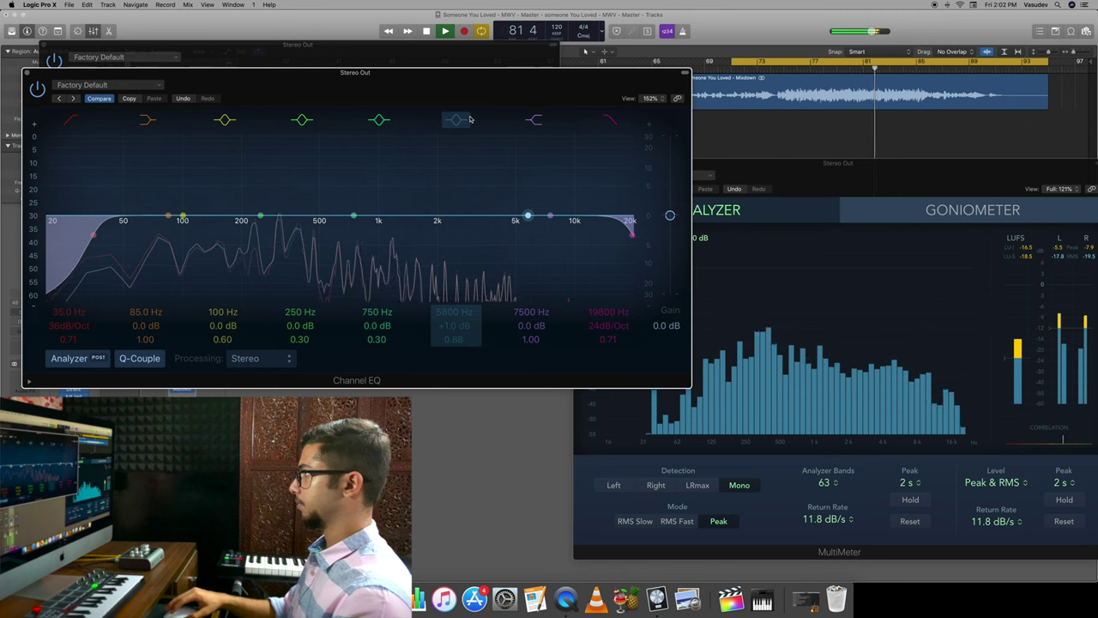
pyautogui.click(459, 119)
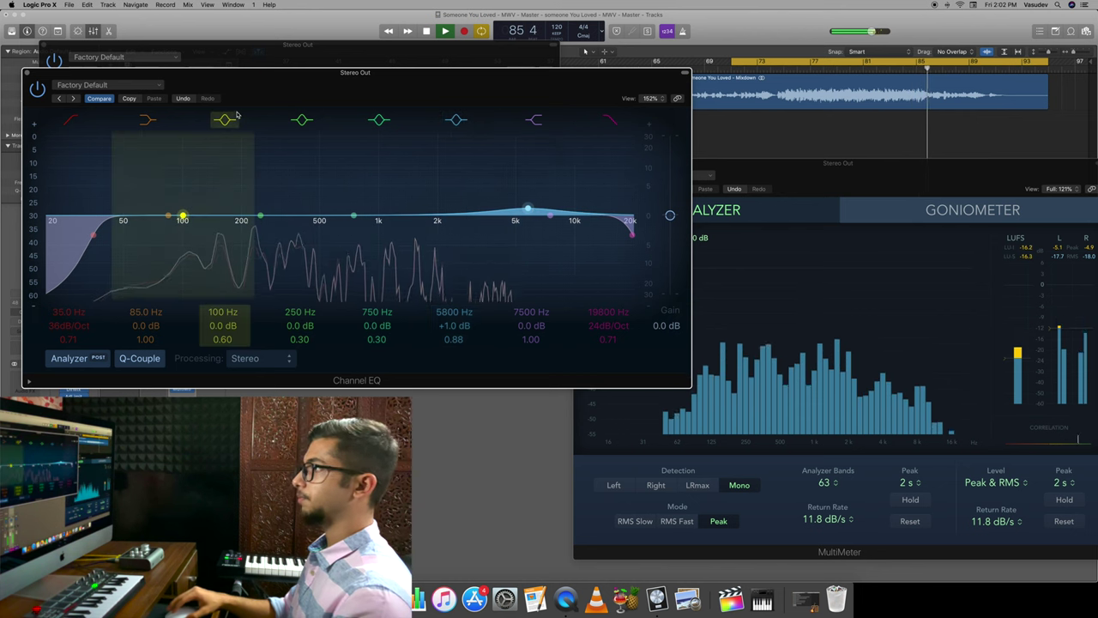
# - Move the Channel EQ off the Adaptive Limiter, stop playback and close the Channel EQ window
pyautogui.moveTo(302, 83); pyautogui.dragTo(315, 230)
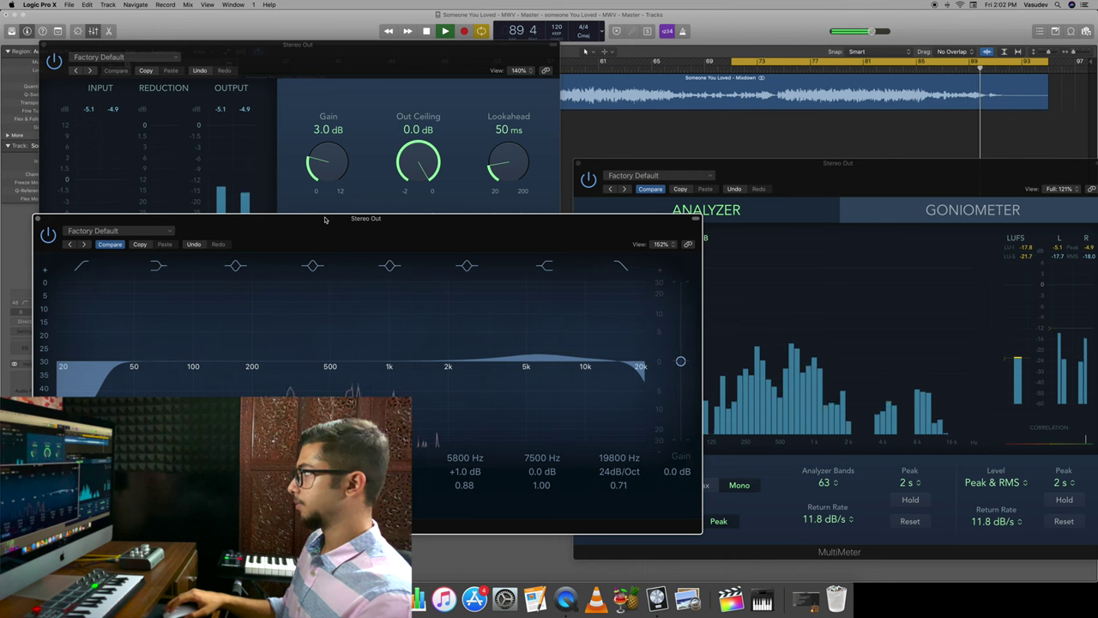
pyautogui.press('space')
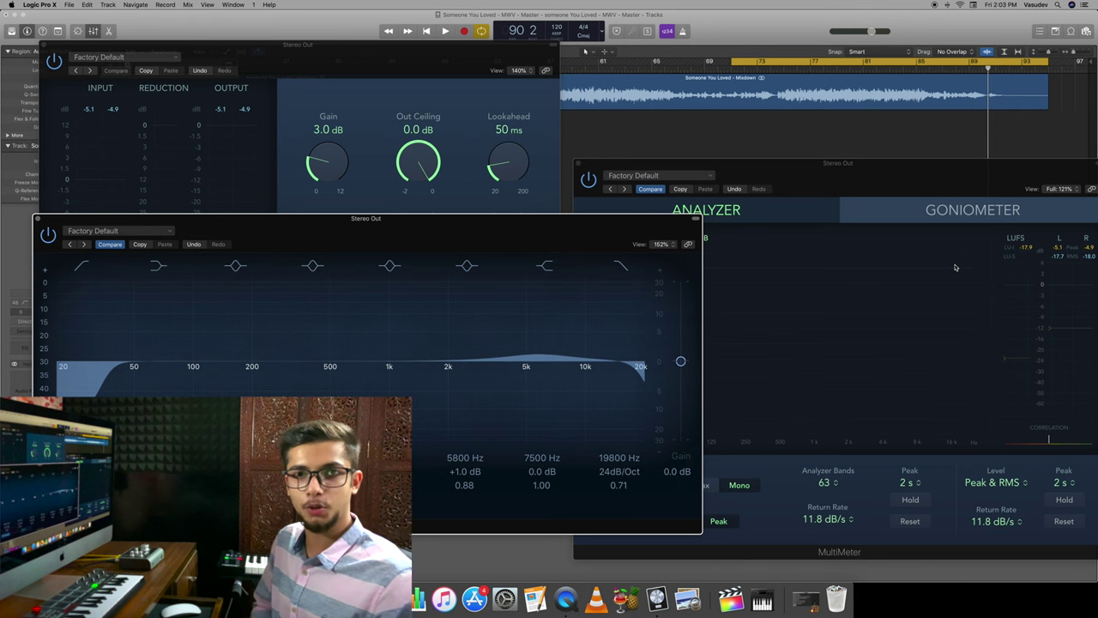
pyautogui.click(39, 221)
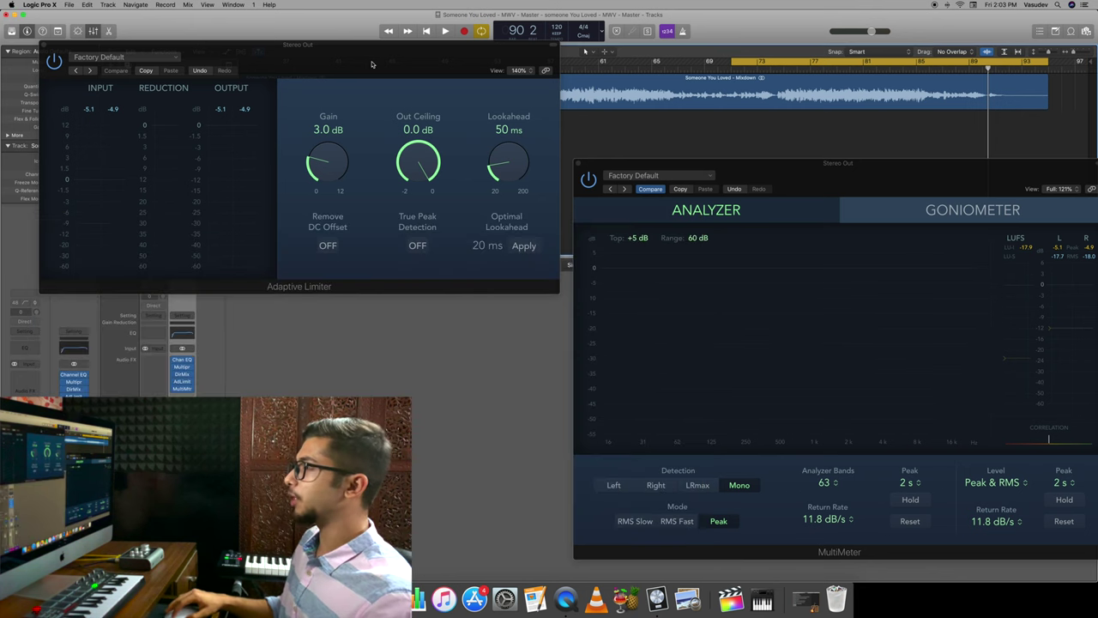
# - Reposition the Adaptive Limiter window beside the MultiMeter and set its Out Ceiling to -0.1 dB
pyautogui.moveTo(371, 64); pyautogui.dragTo(376, 144)
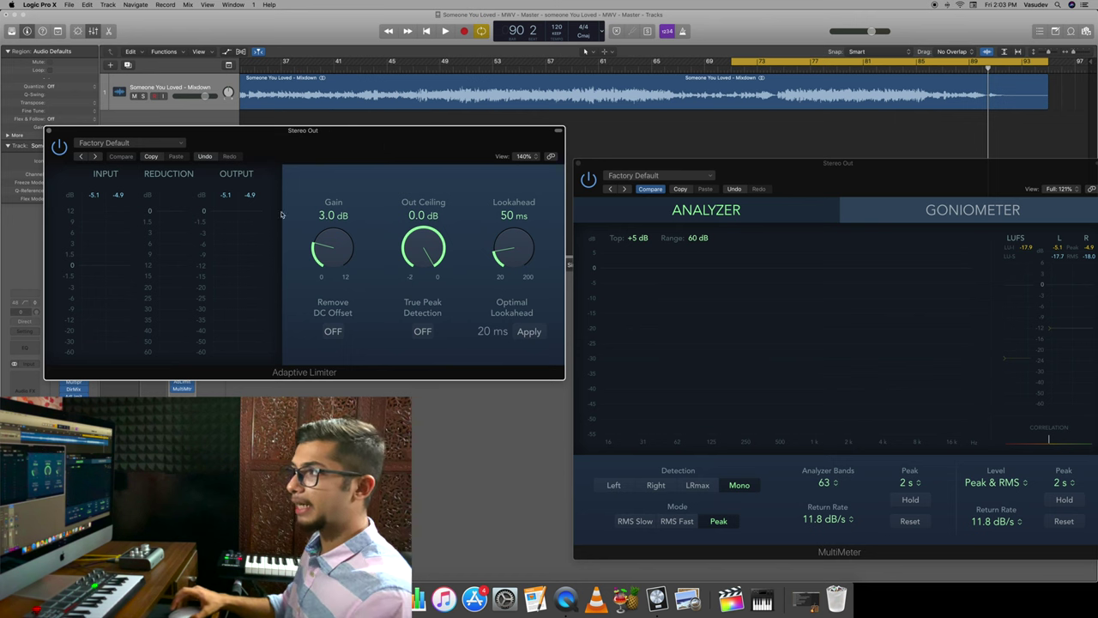
pyautogui.moveTo(315, 144); pyautogui.dragTo(315, 86)
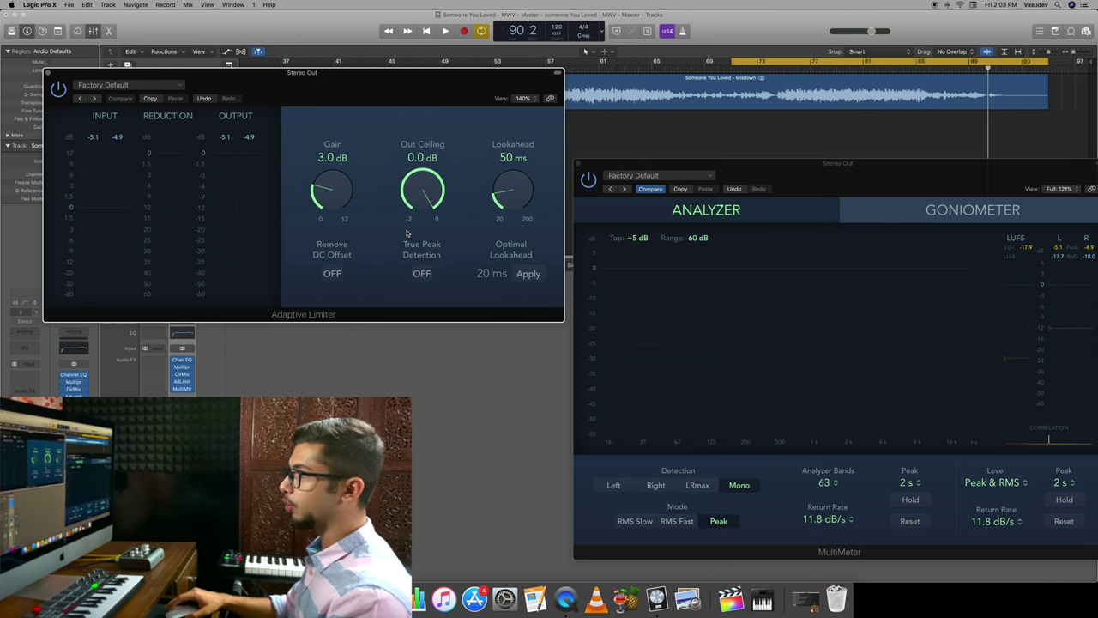
pyautogui.moveTo(427, 196); pyautogui.dragTo(426, 199)
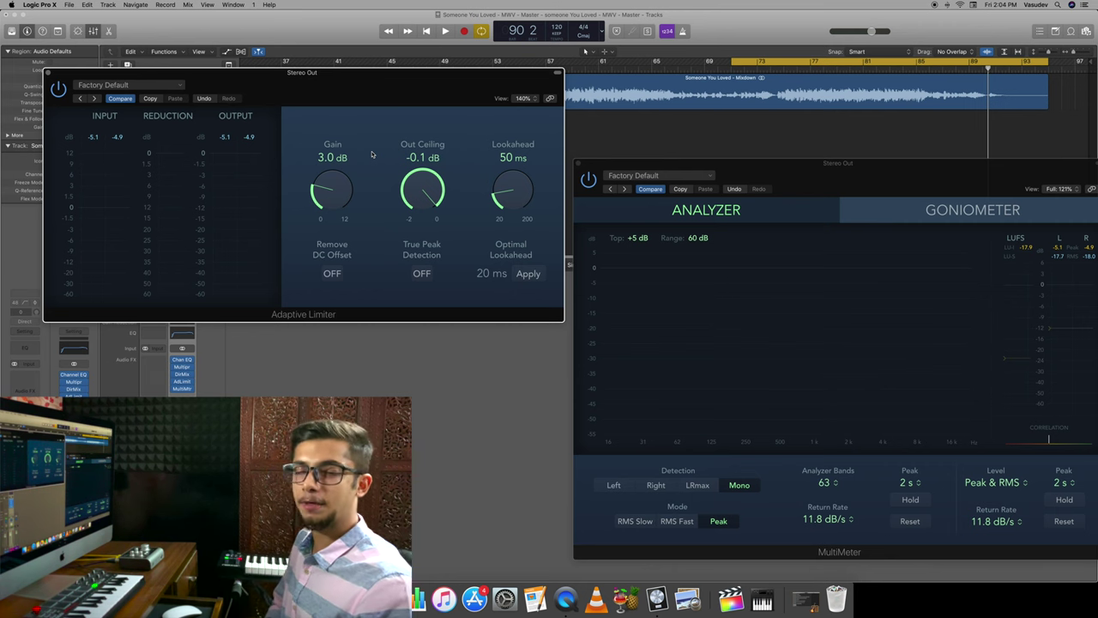
# - Play the loop and gradually raise the Adaptive Limiter gain, settling at 5.8 dB while watching the meters
pyautogui.press('space')
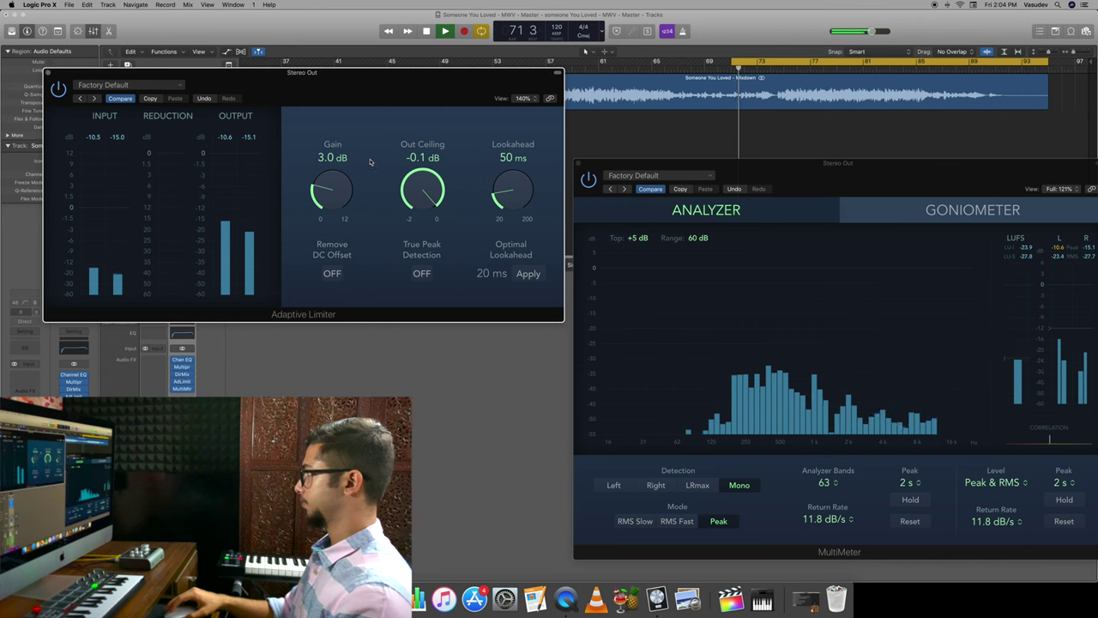
pyautogui.scroll(-3, 330, 185)
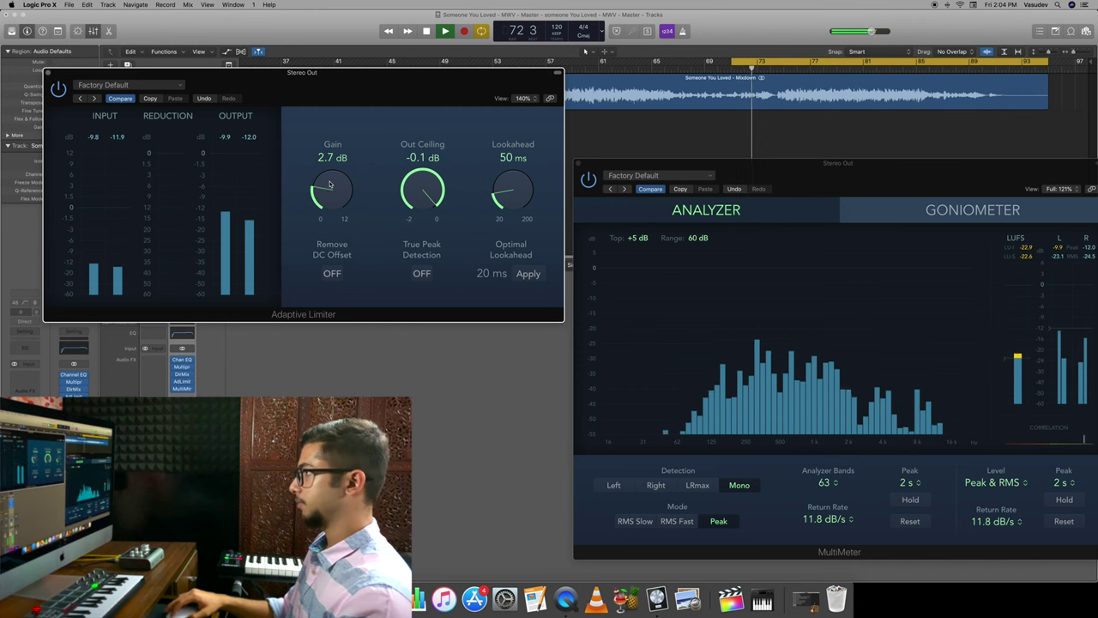
pyautogui.scroll(8, 329, 185)
pyautogui.scroll(3, 329, 184)
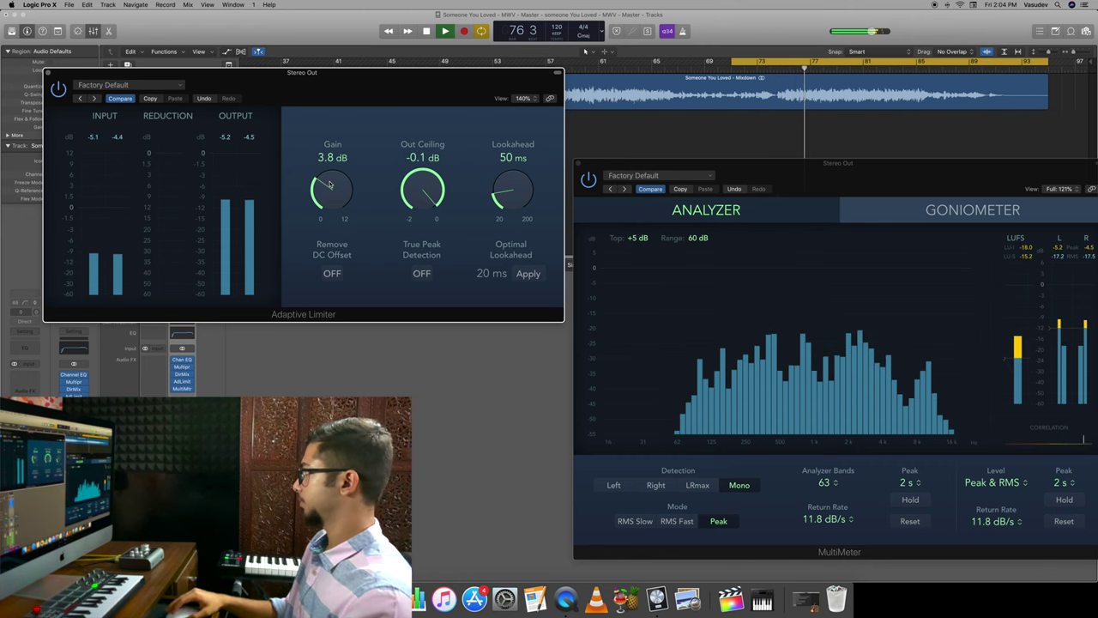
pyautogui.scroll(4, 329, 184)
pyautogui.scroll(10, 328, 184)
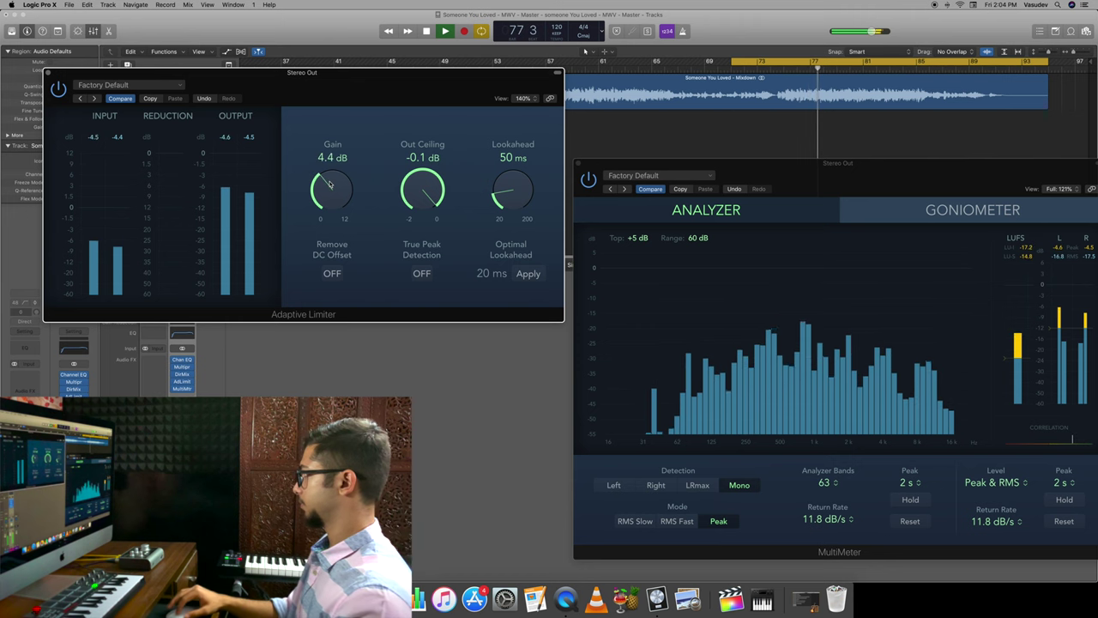
pyautogui.scroll(5, 329, 184)
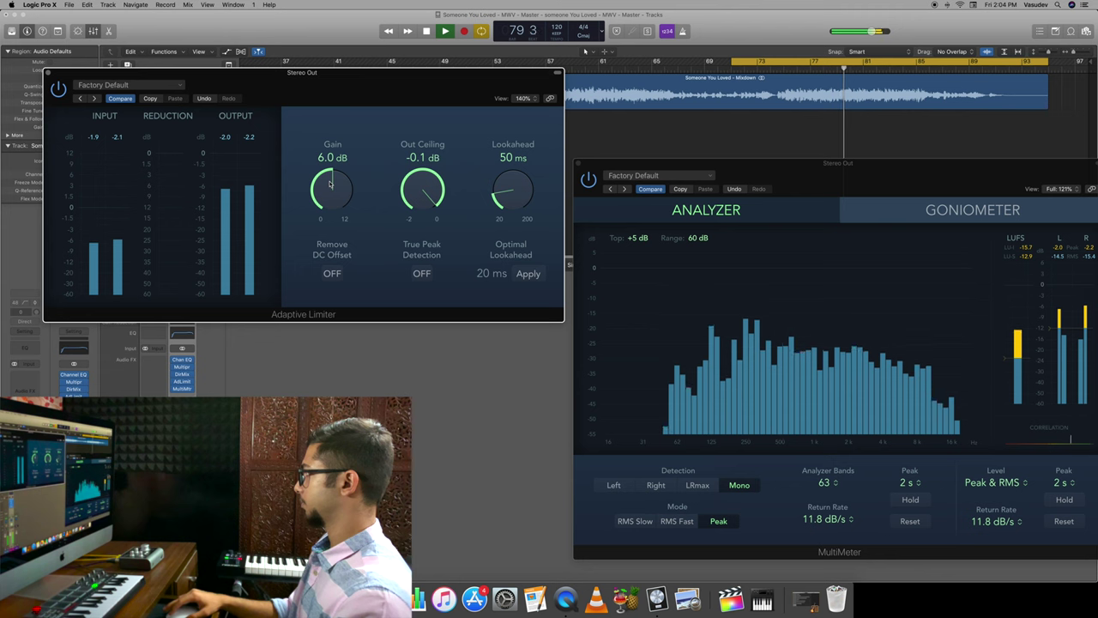
pyautogui.scroll(-1, 329, 183)
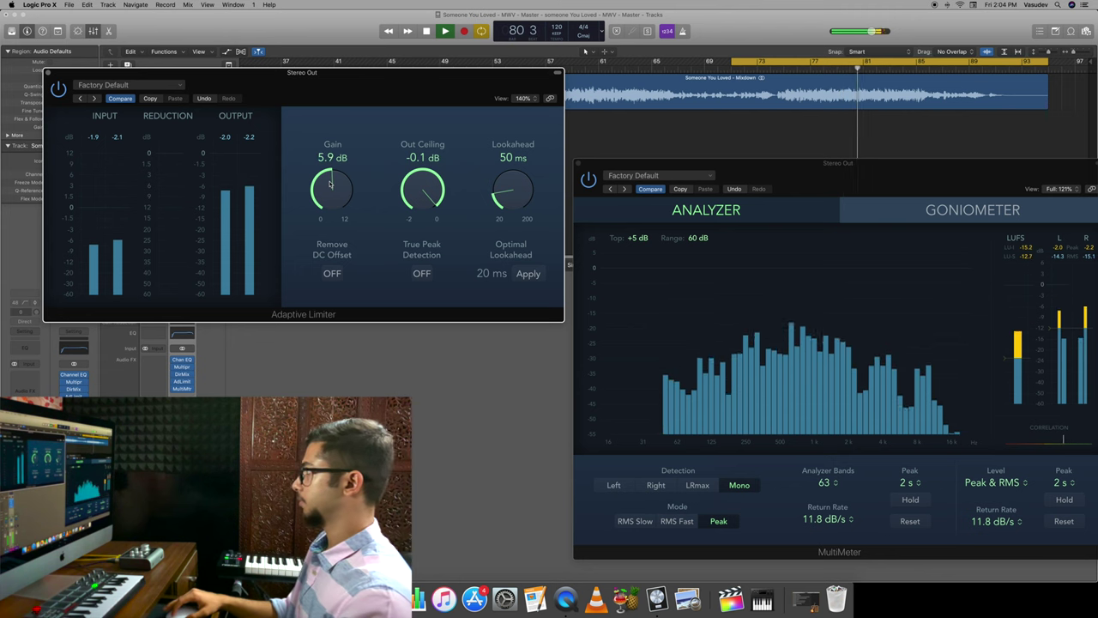
pyautogui.scroll(-1, 328, 183)
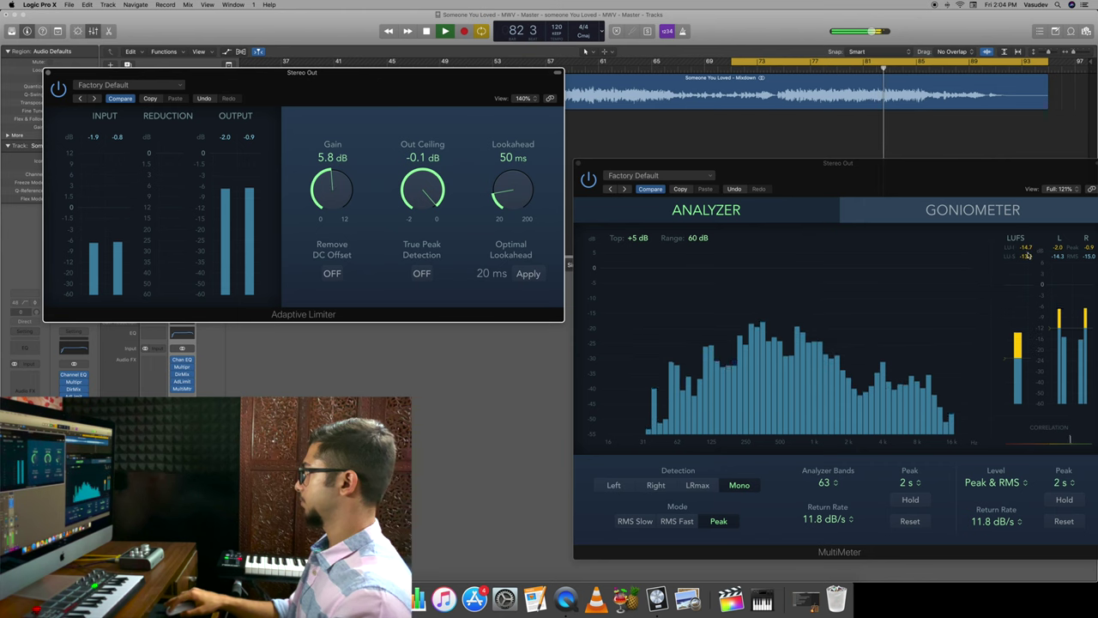
# - Push the Adaptive Limiter gain to 6.5 dB during playback and close the limiter window
pyautogui.click(866, 214)
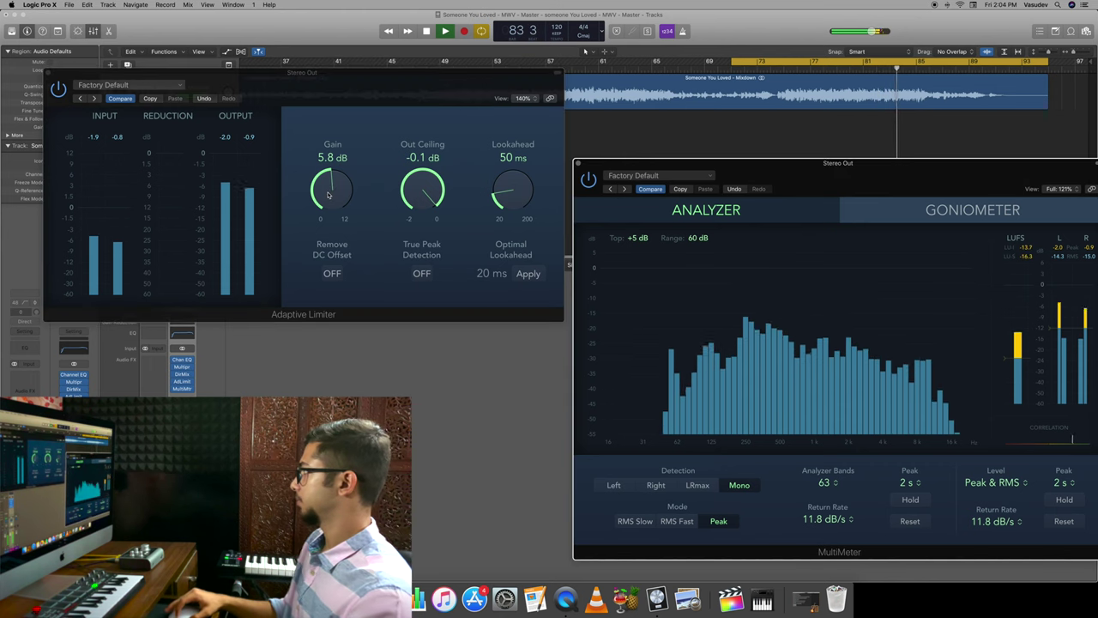
pyautogui.scroll(8, 329, 190)
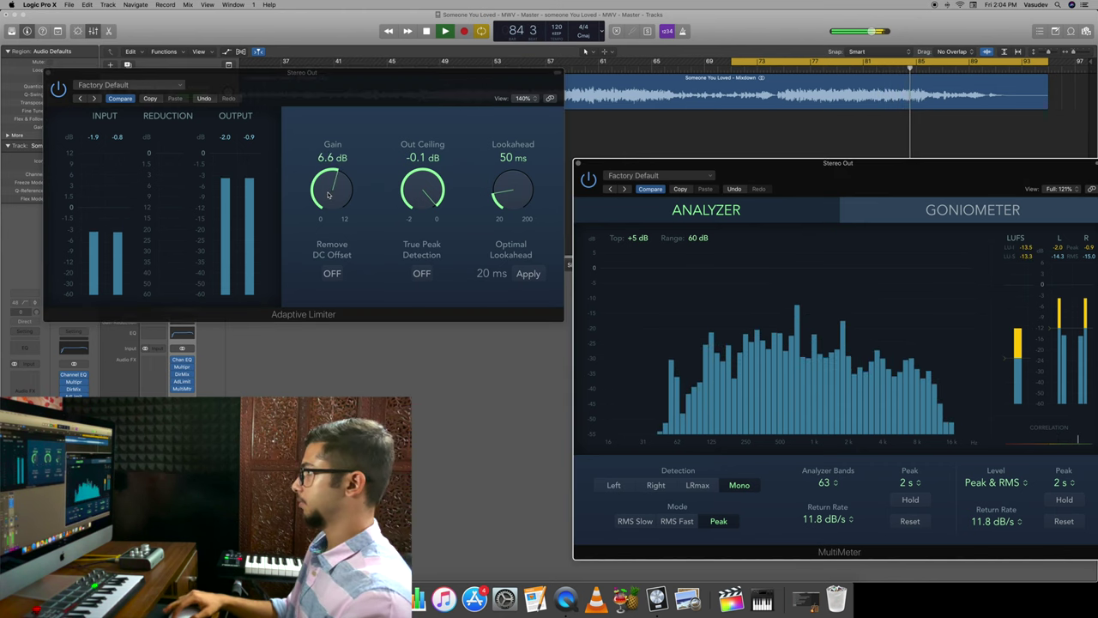
pyautogui.scroll(-1, 329, 195)
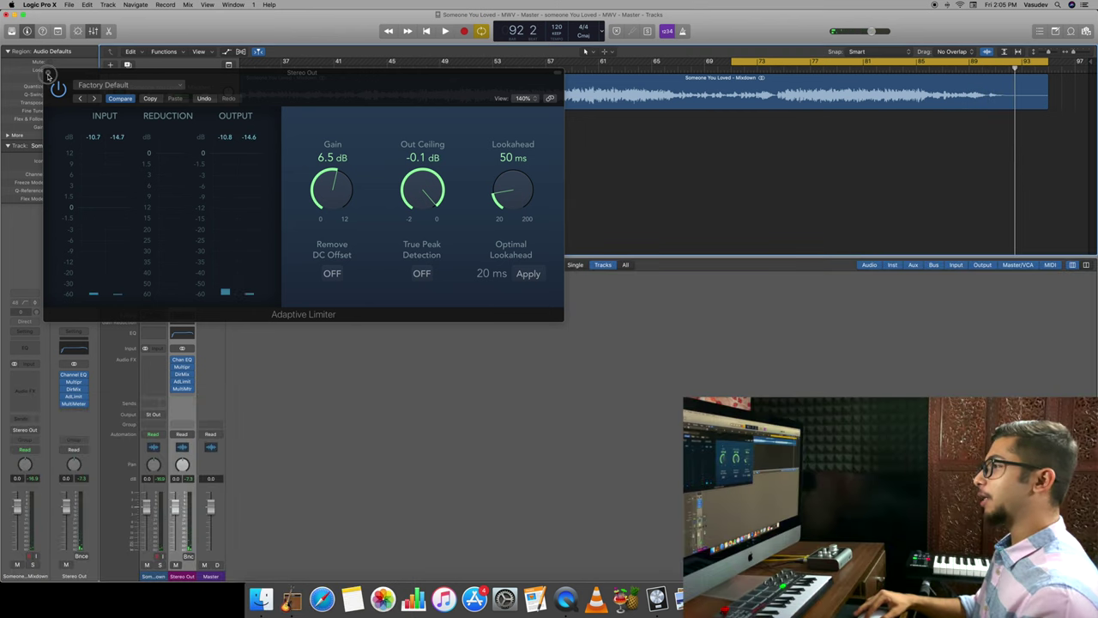
pyautogui.click(49, 76)
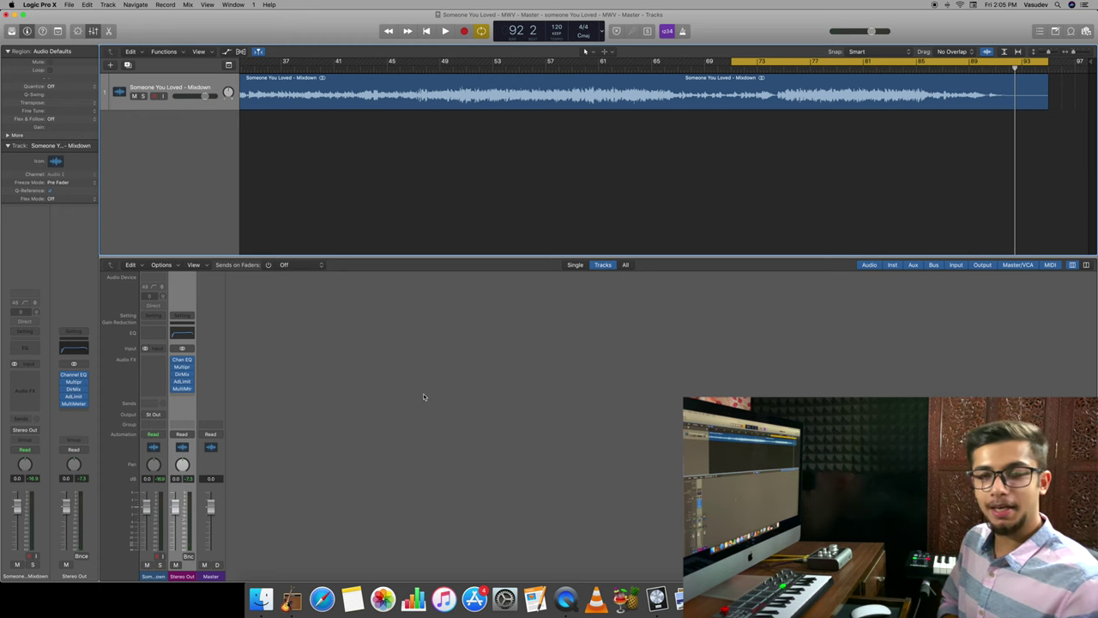